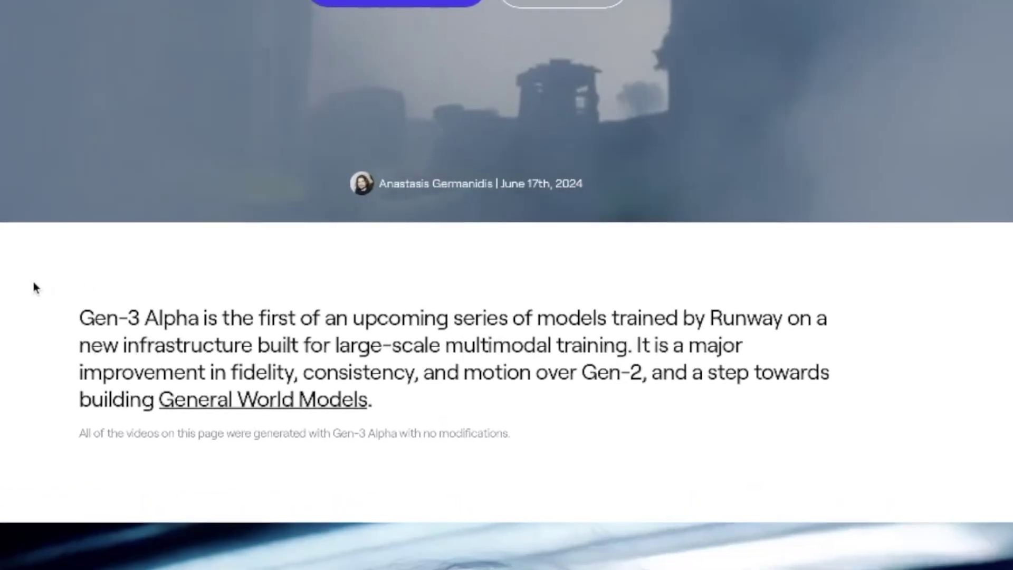
Scroll the Gen-3 Alpha sample grids past Industry Customization to the warehouse flowers clip
{"action": "scroll", "coordinate": [14, 279], "scroll_direction": "down", "scroll_amount": 5}
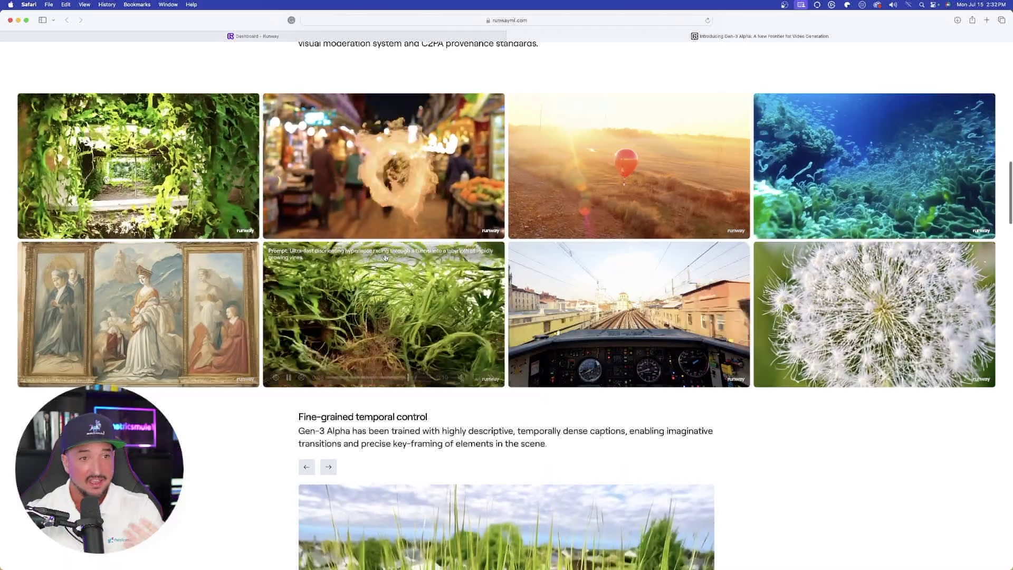
{"action": "scroll", "coordinate": [417, 278], "scroll_direction": "down", "scroll_amount": 8}
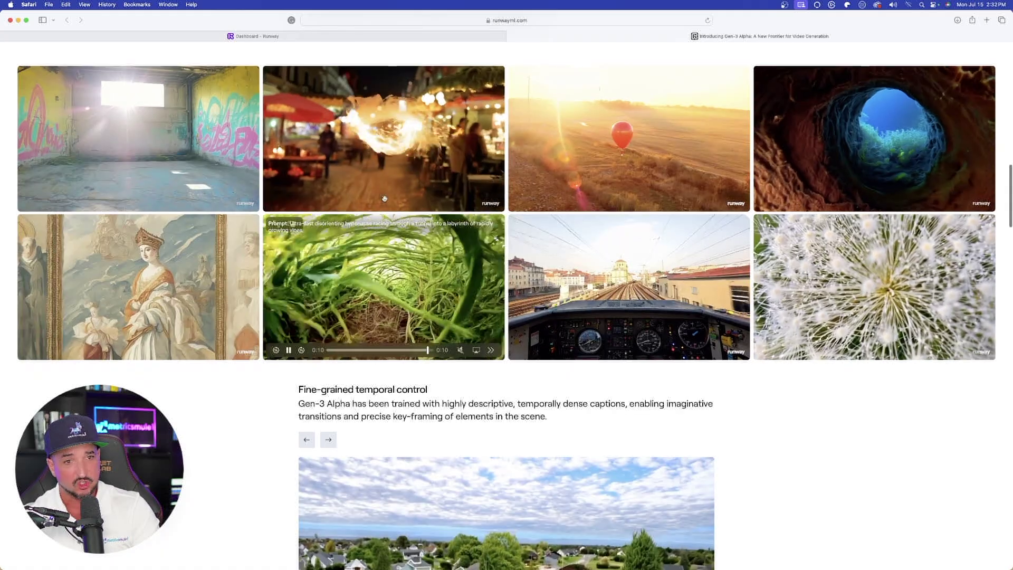
{"action": "scroll", "coordinate": [236, 214], "scroll_direction": "down", "scroll_amount": 1}
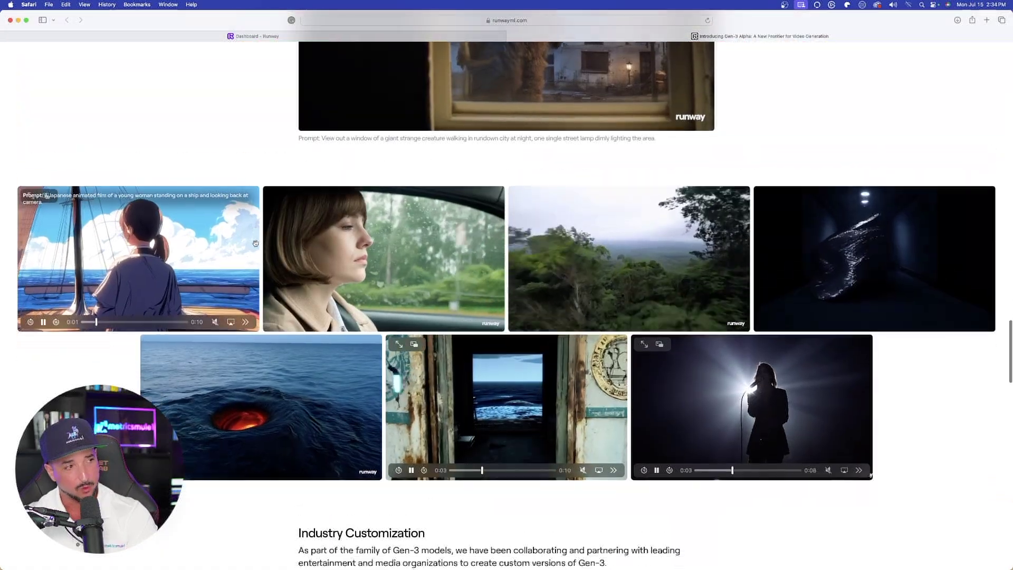
{"action": "scroll", "coordinate": [256, 243], "scroll_direction": "down", "scroll_amount": 20}
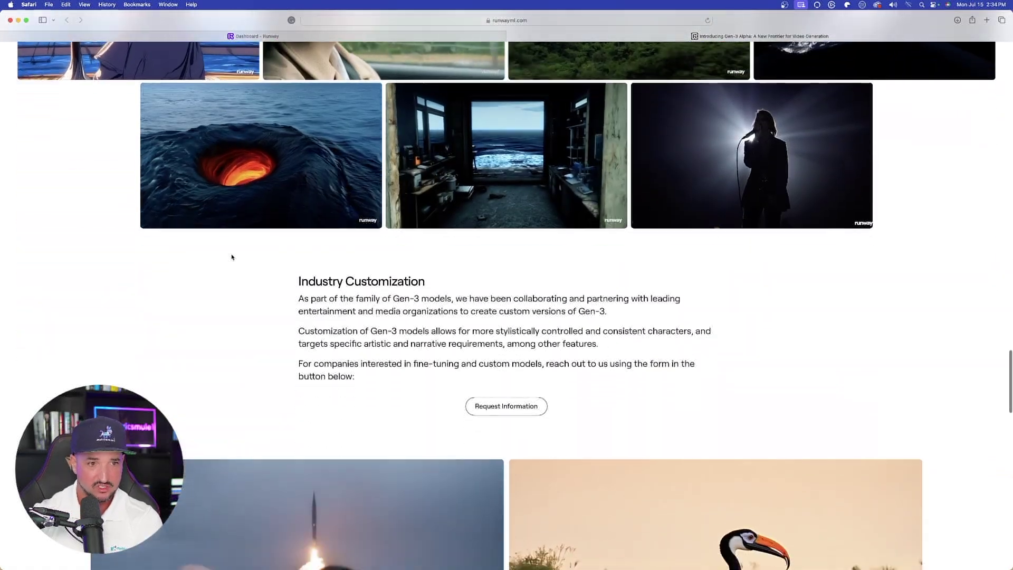
{"action": "scroll", "coordinate": [284, 296], "scroll_direction": "down", "scroll_amount": 15}
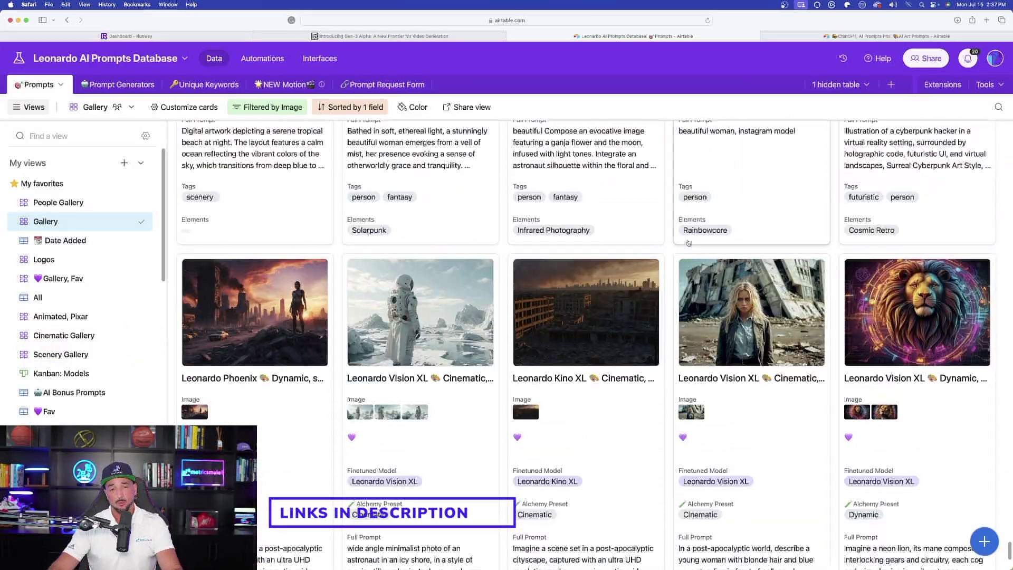
Browse up and down through the Leonardo AI Prompts Database gallery cards
{"action": "scroll", "coordinate": [685, 239], "scroll_direction": "up", "scroll_amount": 15}
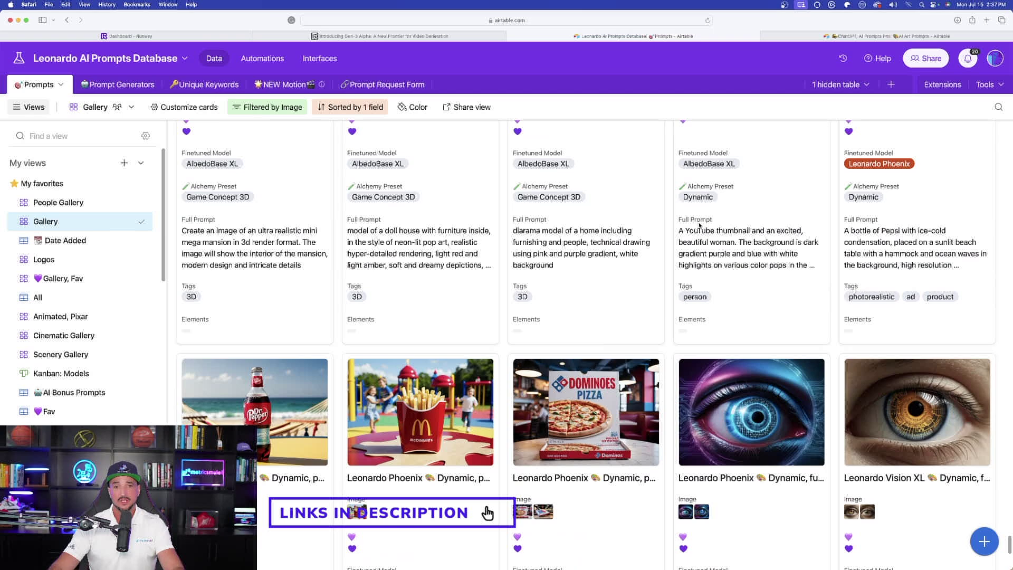
{"action": "scroll", "coordinate": [700, 226], "scroll_direction": "up", "scroll_amount": 15}
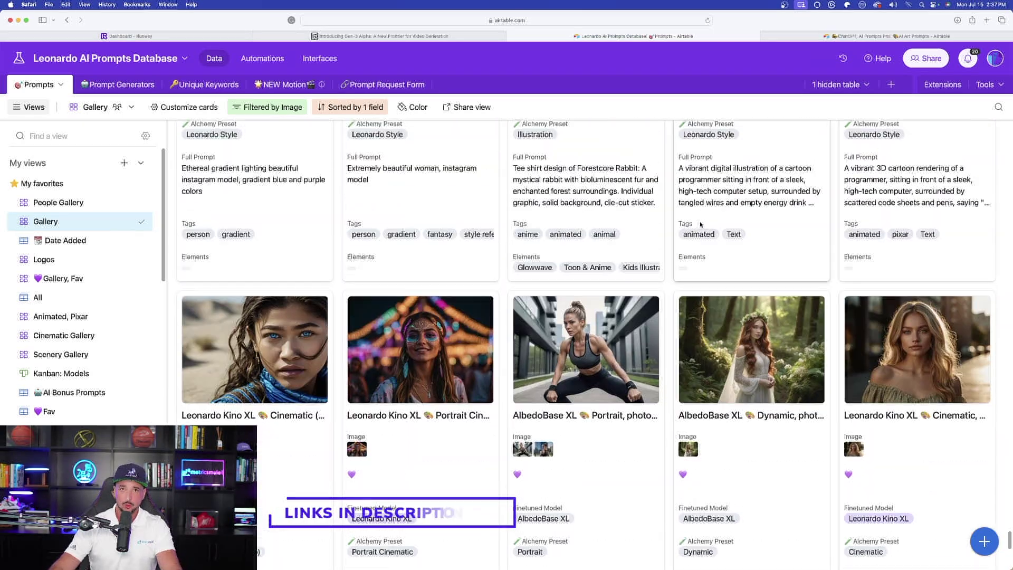
{"action": "scroll", "coordinate": [578, 254], "scroll_direction": "down", "scroll_amount": 1}
{"action": "scroll", "coordinate": [587, 243], "scroll_direction": "up", "scroll_amount": 10}
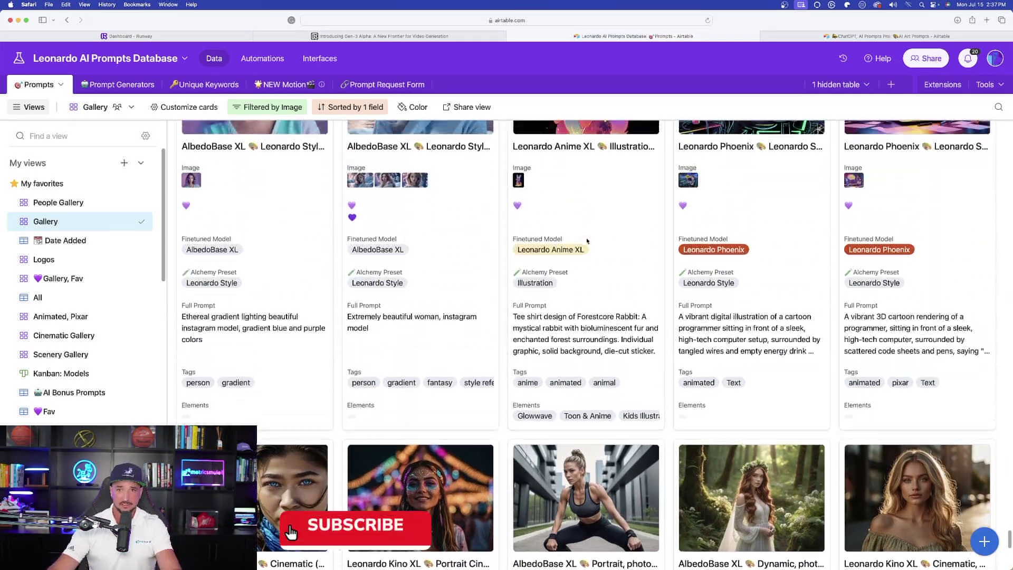
{"action": "scroll", "coordinate": [599, 265], "scroll_direction": "up", "scroll_amount": 5}
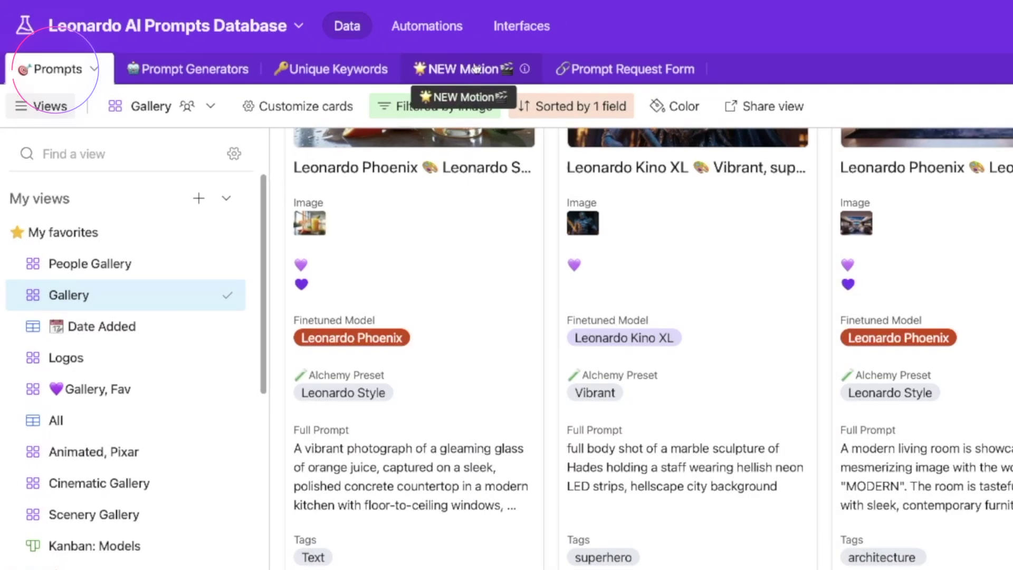
Show the NEW Motion table as a Gallery view and browse its cards
{"action": "left_click", "coordinate": [459, 70]}
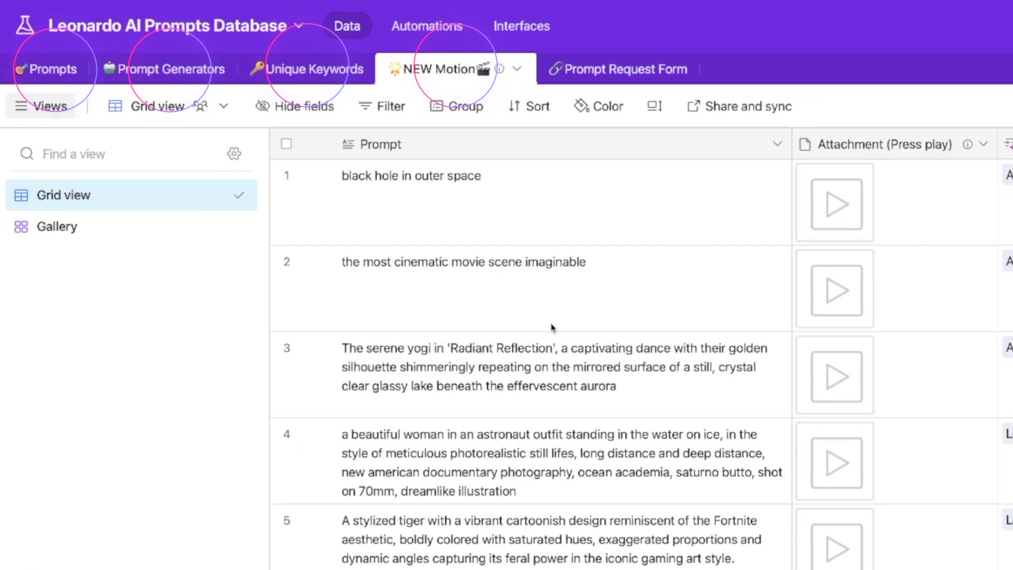
{"action": "scroll", "coordinate": [553, 328], "scroll_direction": "down", "scroll_amount": 3}
{"action": "left_click", "coordinate": [58, 227]}
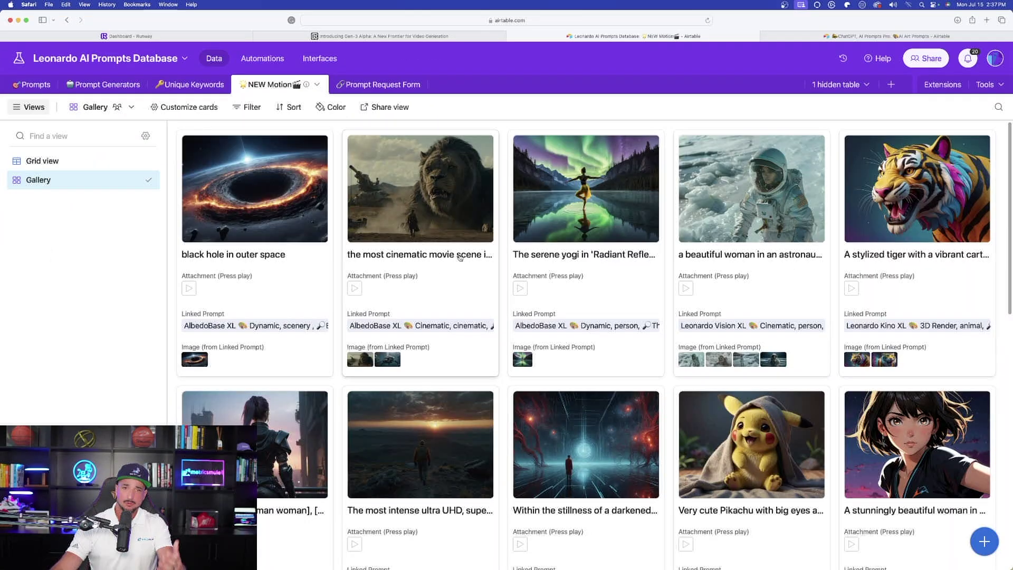
{"action": "scroll", "coordinate": [448, 252], "scroll_direction": "down", "scroll_amount": 15}
{"action": "scroll", "coordinate": [427, 306], "scroll_direction": "up", "scroll_amount": 12}
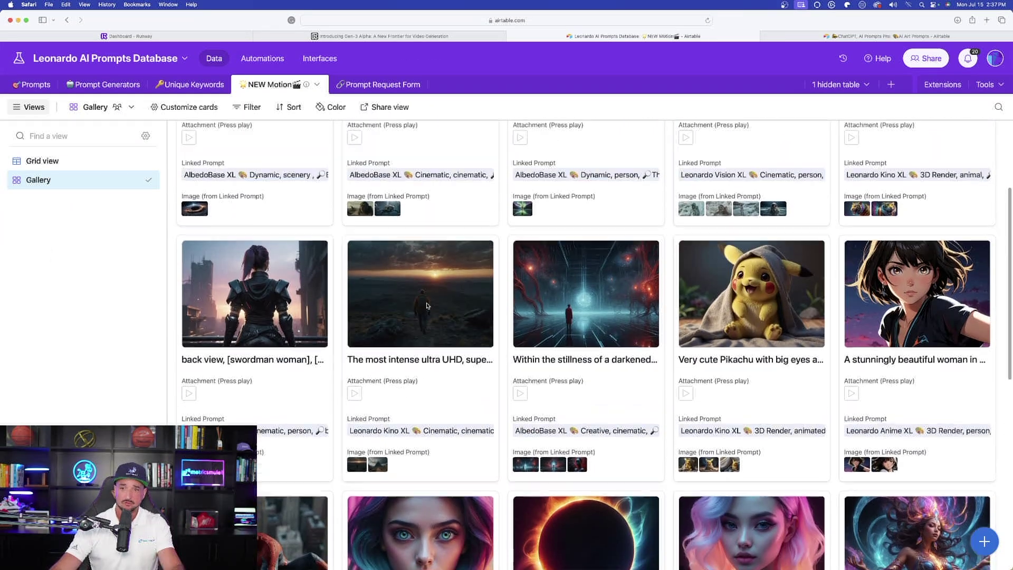
{"action": "scroll", "coordinate": [427, 306], "scroll_direction": "up", "scroll_amount": 2}
{"action": "scroll", "coordinate": [526, 327], "scroll_direction": "down", "scroll_amount": 4}
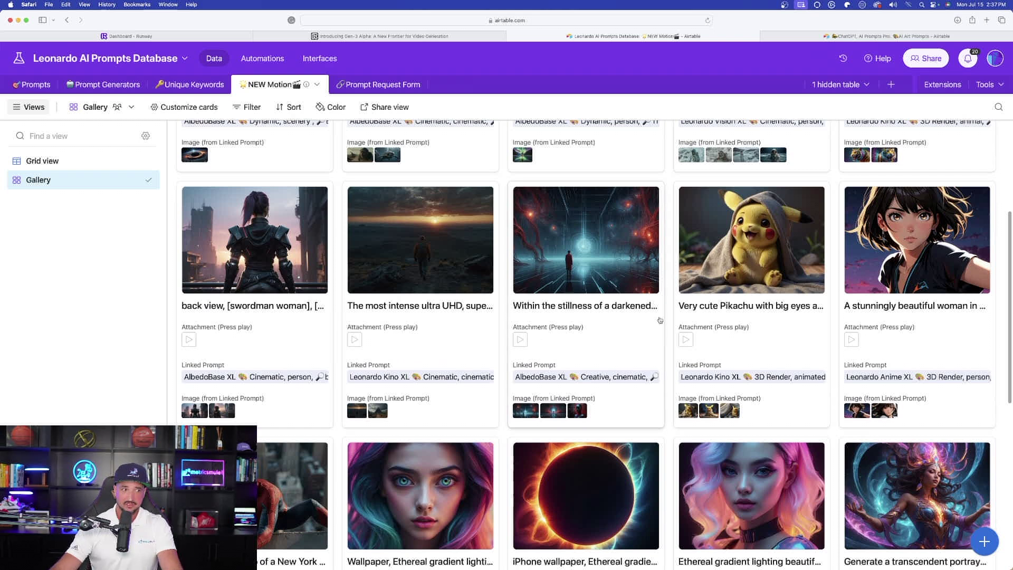
Open the Pikachu prompt record and play its attached video
{"action": "left_click", "coordinate": [742, 312]}
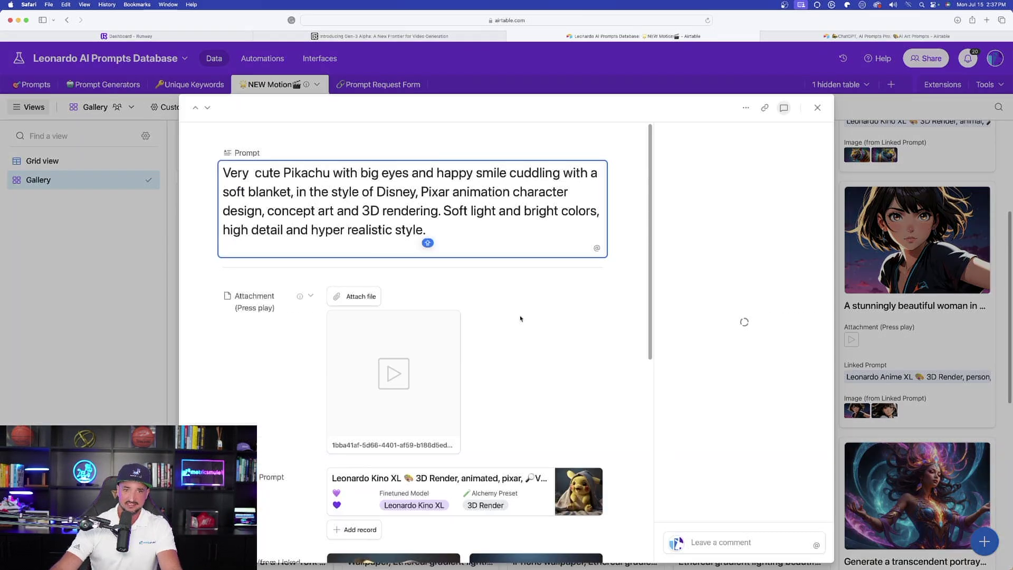
{"action": "scroll", "coordinate": [535, 310], "scroll_direction": "down", "scroll_amount": 2}
{"action": "left_click", "coordinate": [393, 315]}
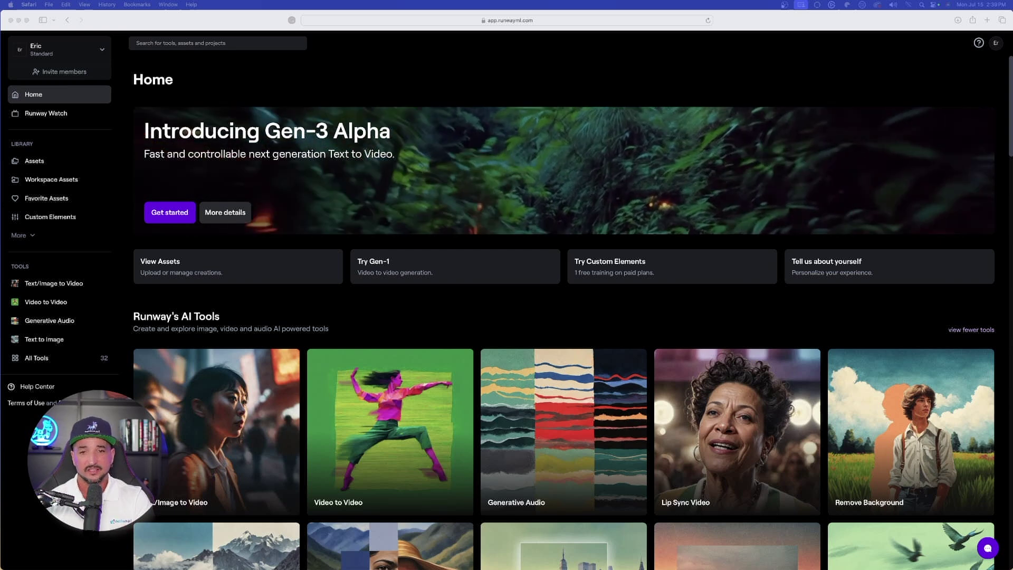
Bring the Runway Home page with the Introducing Gen-3 Alpha banner to the front
{"action": "left_click", "coordinate": [497, 205]}
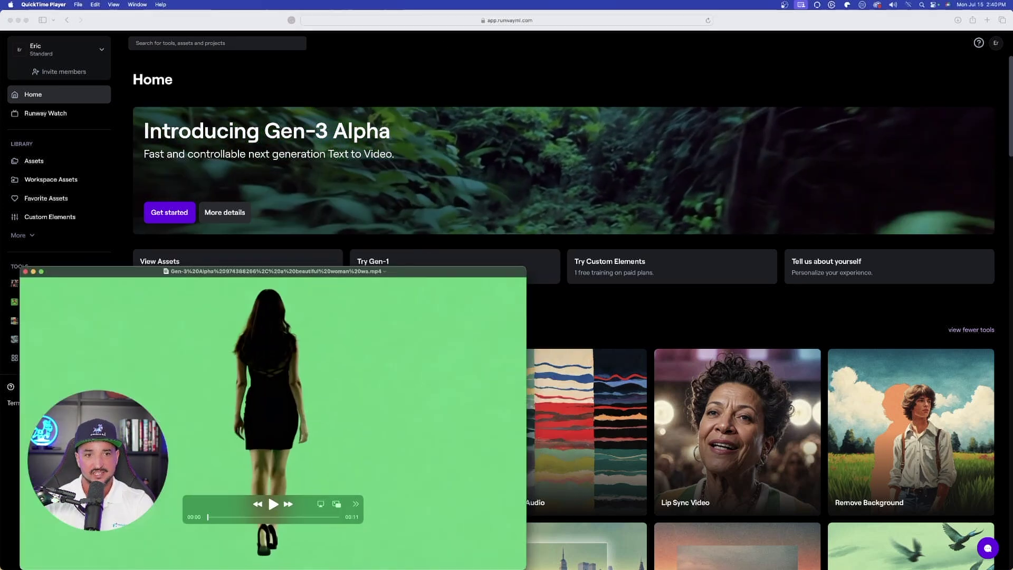
Centre the QuickTime window and play the green-screen walking clip full screen
{"action": "left_click_drag", "start_coordinate": [267, 271], "coordinate": [510, 121]}
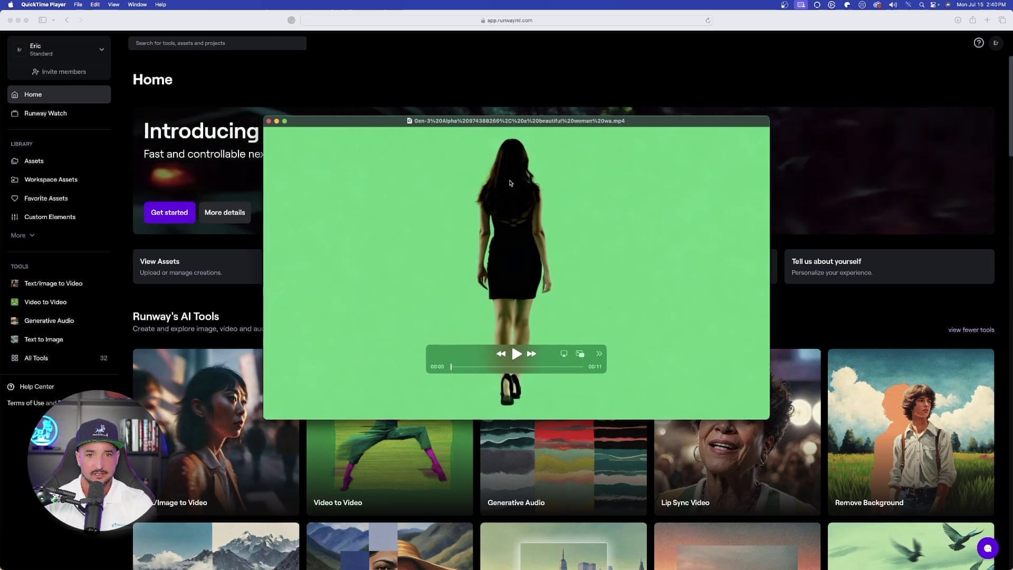
{"action": "left_click", "coordinate": [284, 121]}
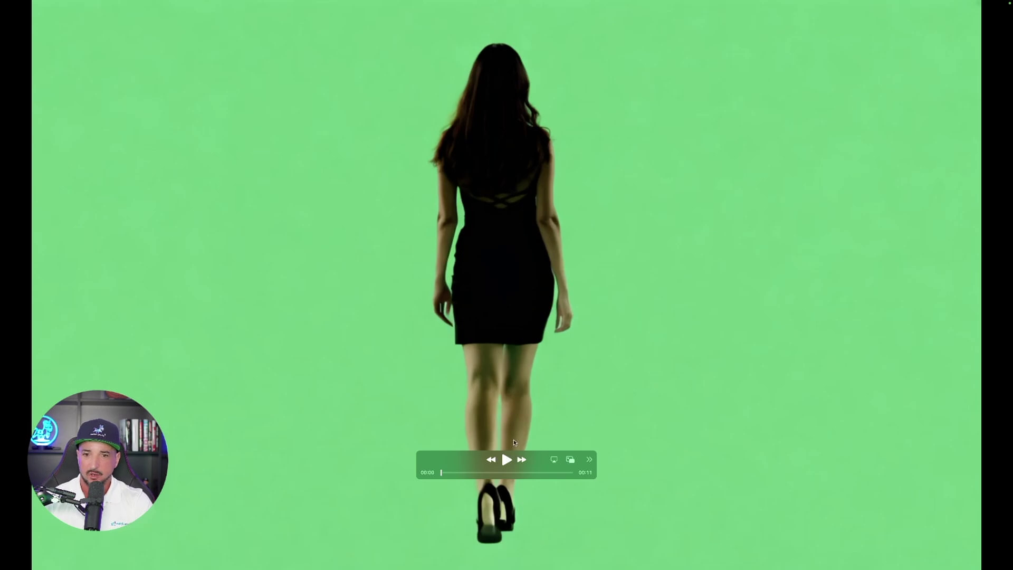
{"action": "left_click", "coordinate": [506, 459]}
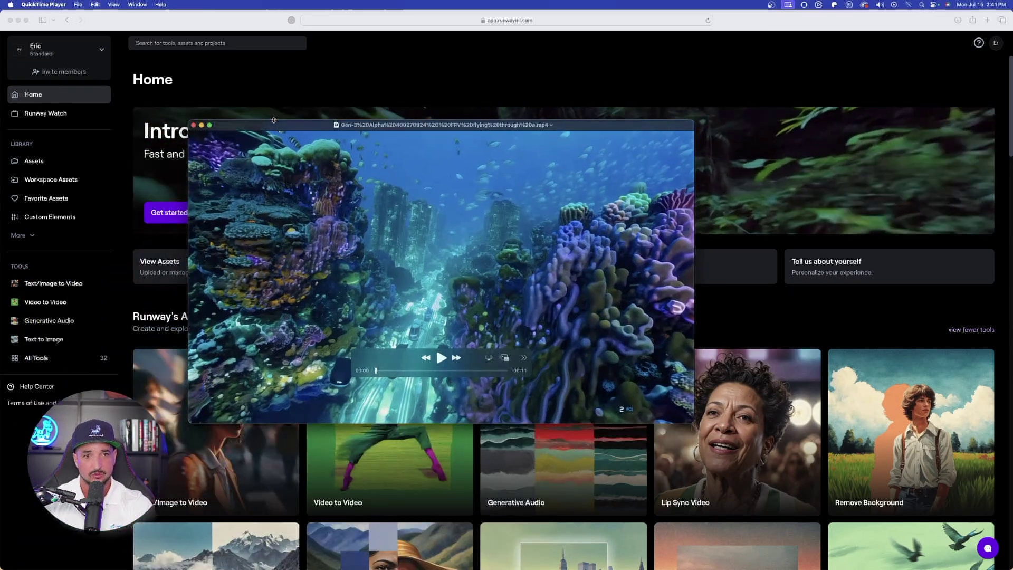
Show the underwater coral reef clip full screen
{"action": "left_click", "coordinate": [210, 125]}
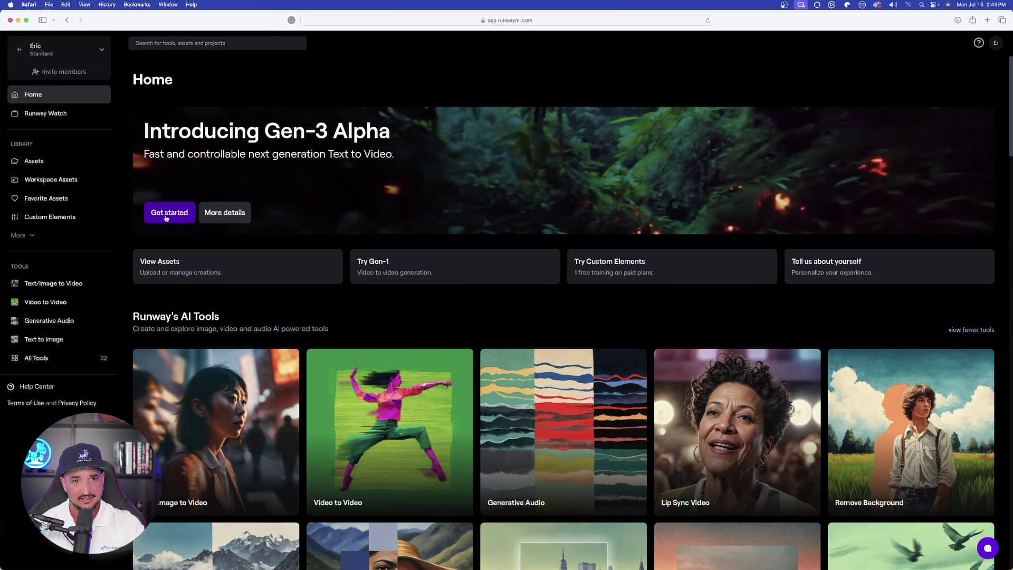
Open the Gen-3 Alpha video generation editor
{"action": "left_click", "coordinate": [167, 217]}
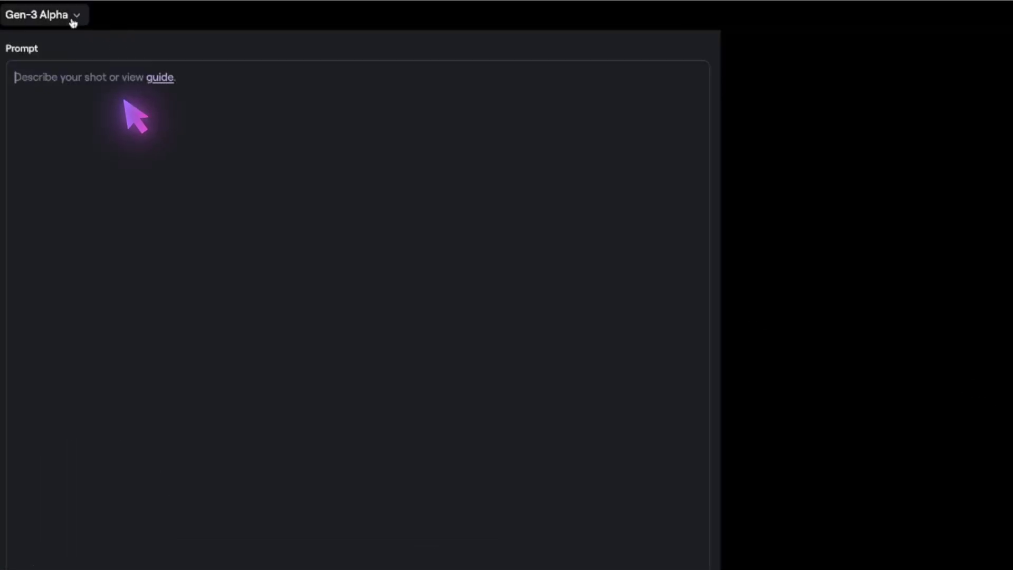
Confirm Gen-3 Alpha is the selected model and bring up the General settings
{"action": "left_click", "coordinate": [78, 42]}
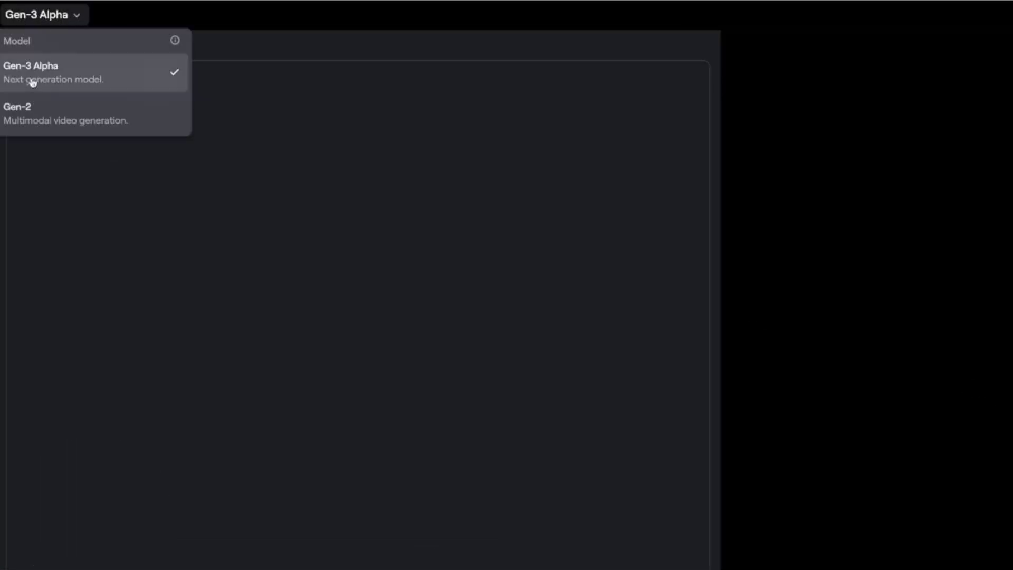
{"action": "left_click", "coordinate": [227, 13]}
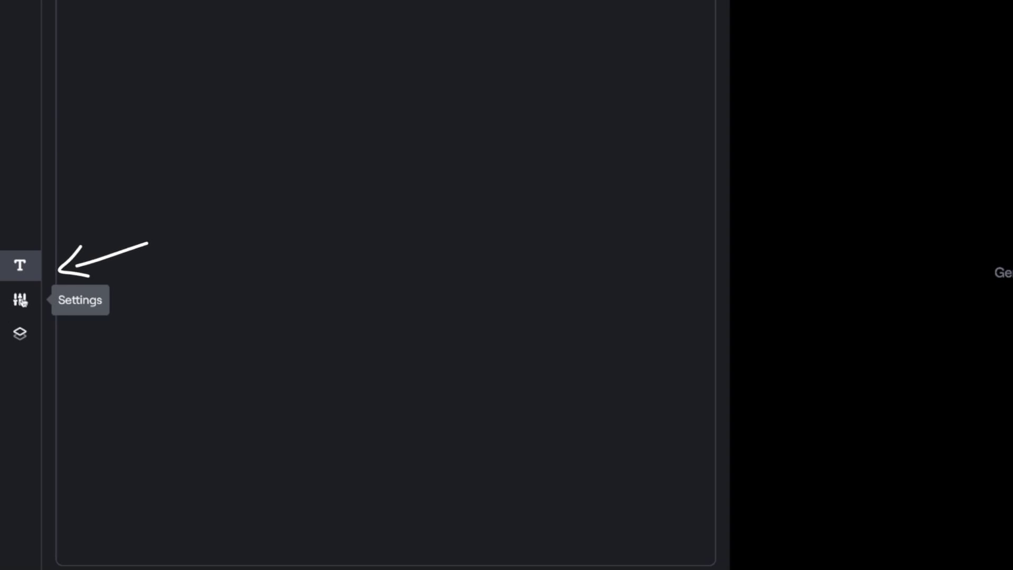
{"action": "left_click", "coordinate": [15, 314]}
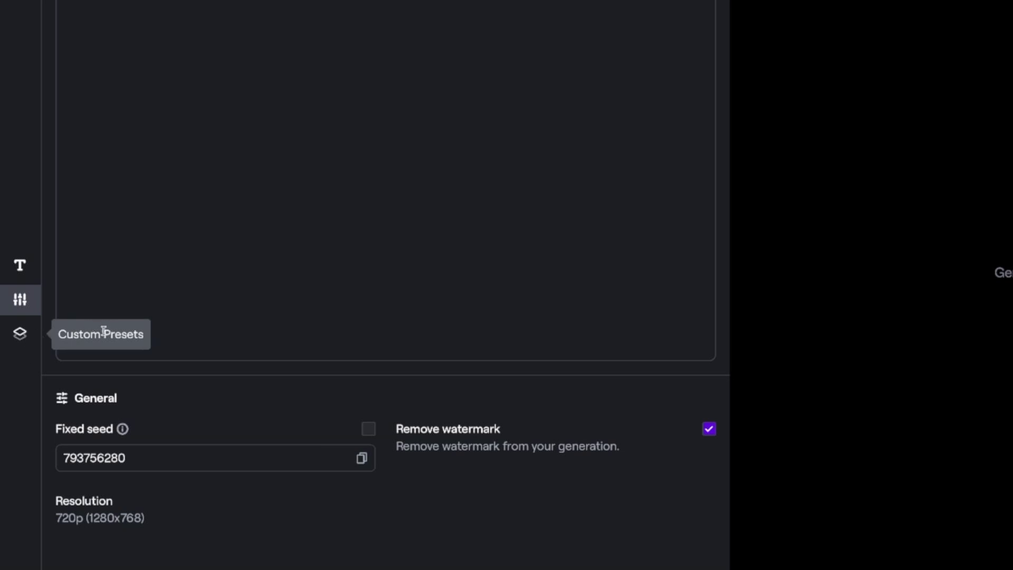
{"action": "left_click", "coordinate": [19, 335]}
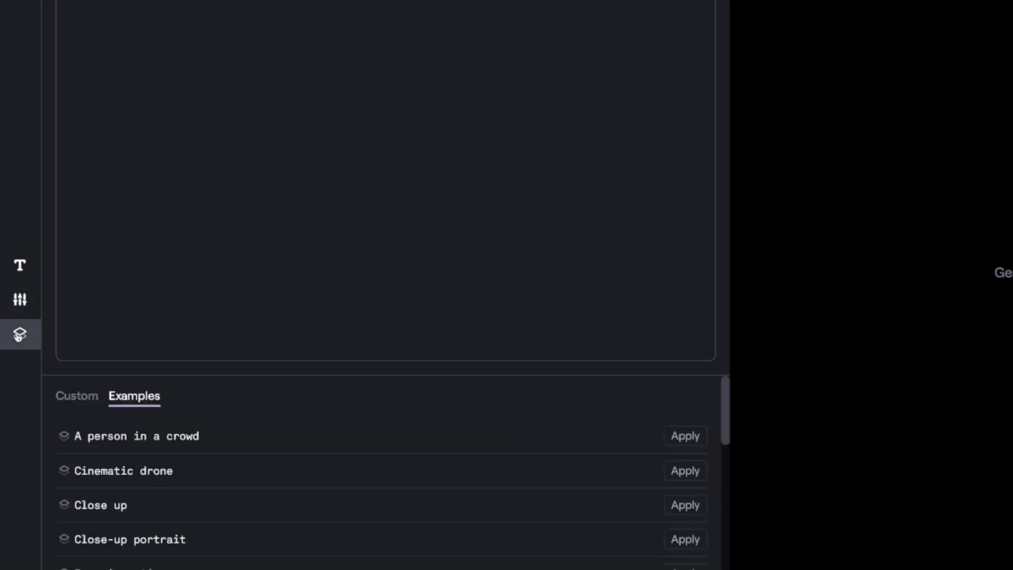
{"action": "left_click", "coordinate": [84, 401]}
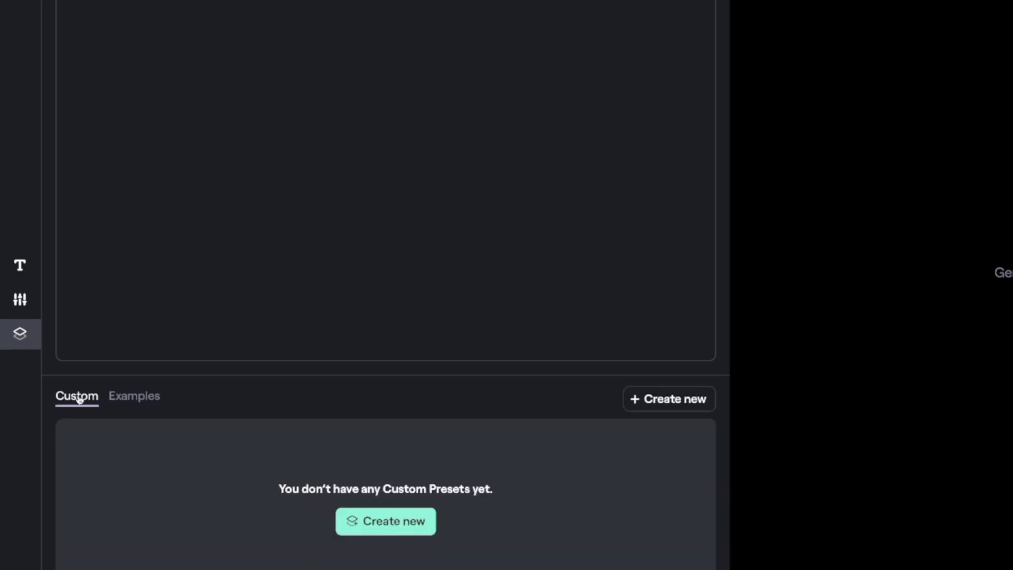
{"action": "left_click", "coordinate": [134, 402]}
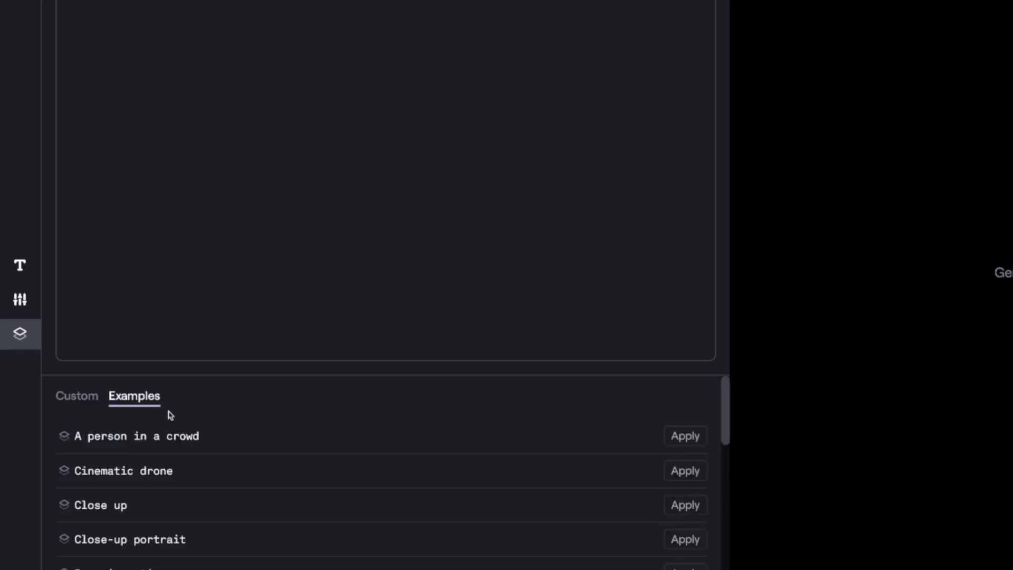
{"action": "scroll", "coordinate": [164, 440], "scroll_direction": "down", "scroll_amount": 4}
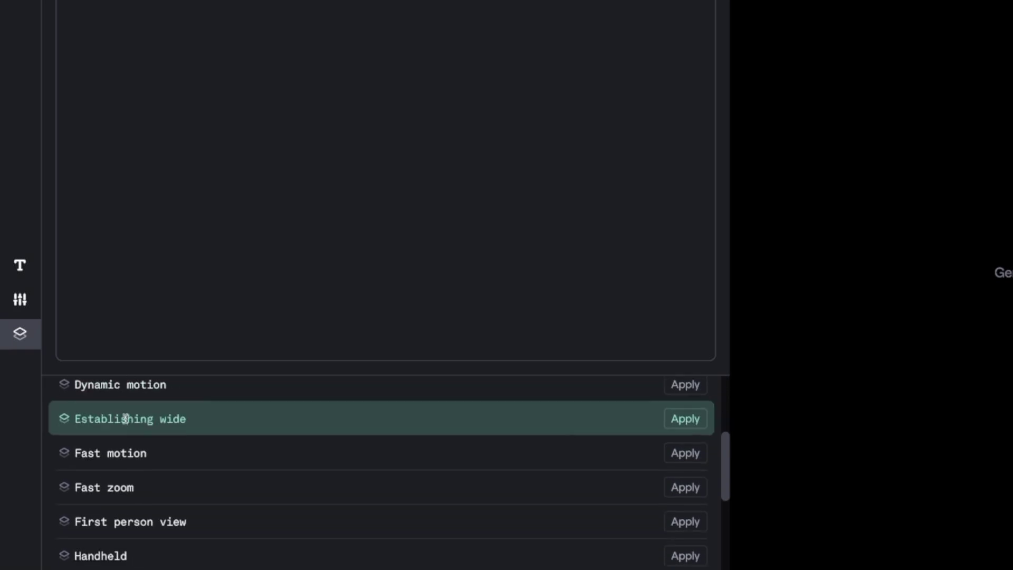
{"action": "scroll", "coordinate": [125, 419], "scroll_direction": "up", "scroll_amount": 4}
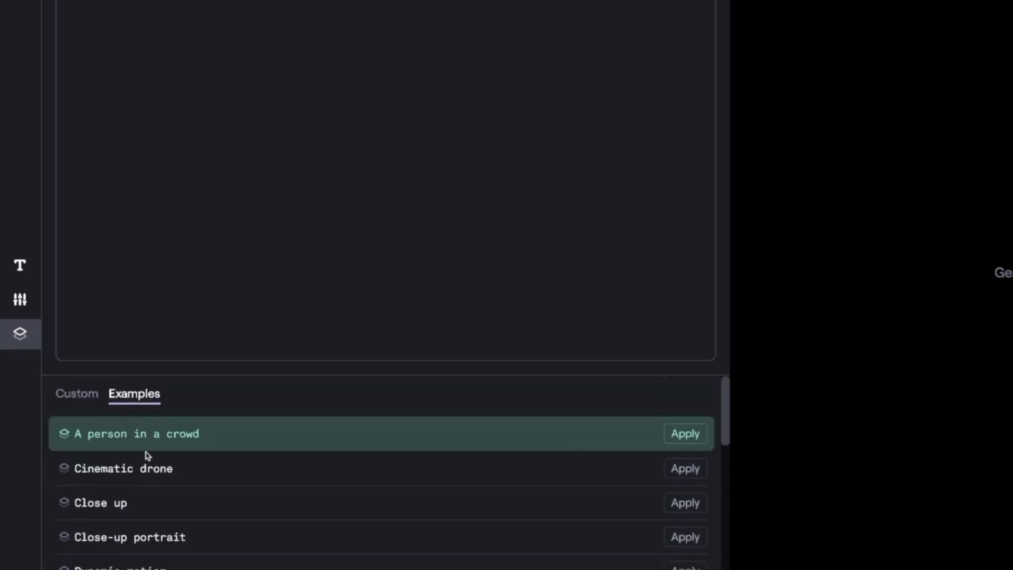
{"action": "scroll", "coordinate": [145, 454], "scroll_direction": "down", "scroll_amount": 2}
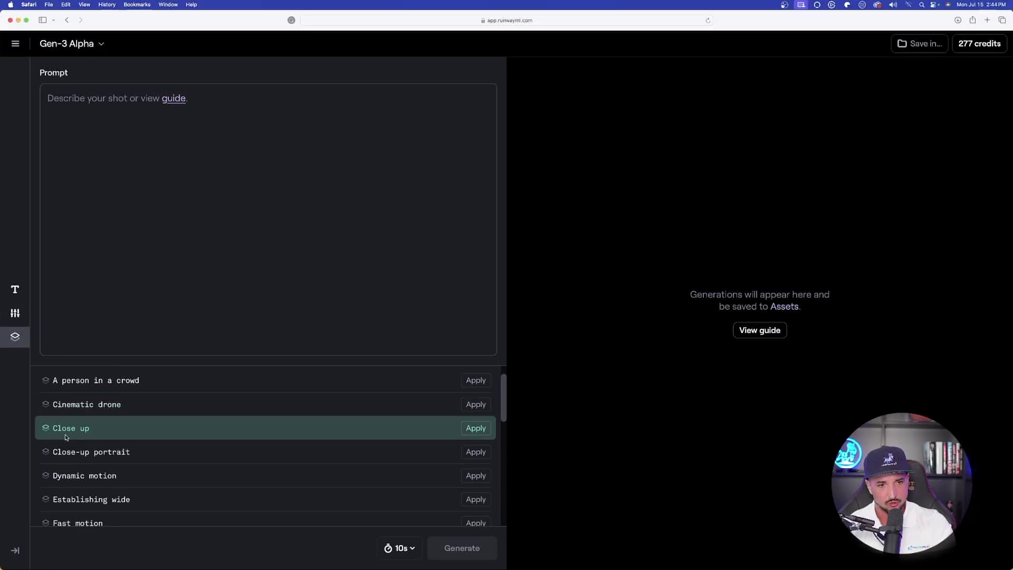
{"action": "scroll", "coordinate": [66, 437], "scroll_direction": "down", "scroll_amount": 4}
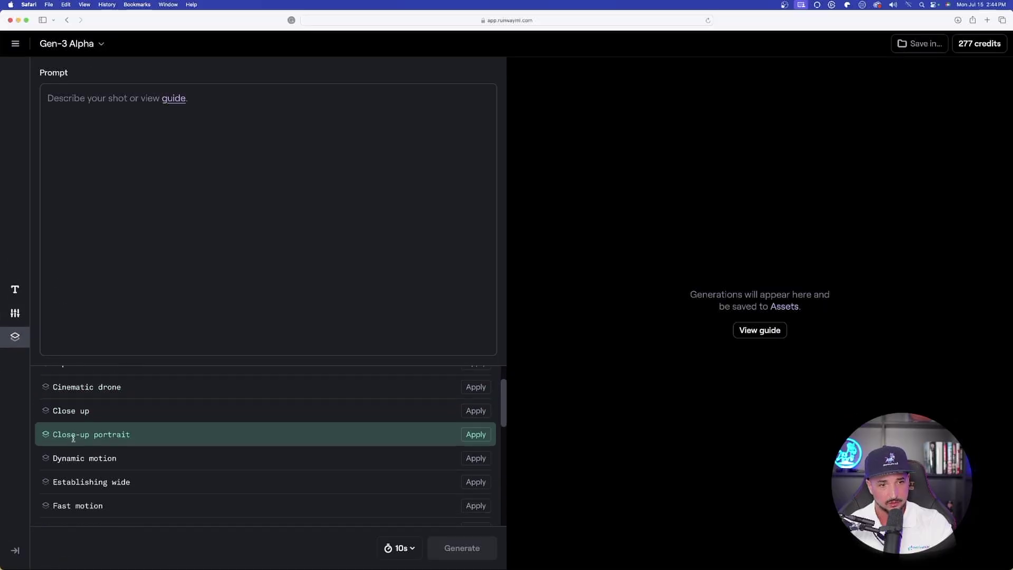
{"action": "scroll", "coordinate": [156, 440], "scroll_direction": "down", "scroll_amount": 10}
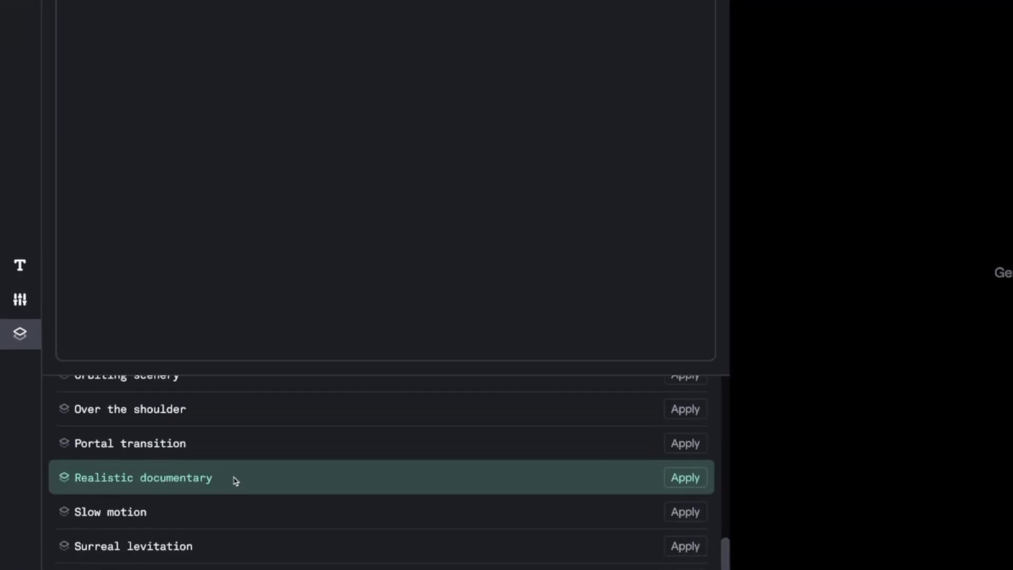
{"action": "scroll", "coordinate": [236, 480], "scroll_direction": "up", "scroll_amount": 15}
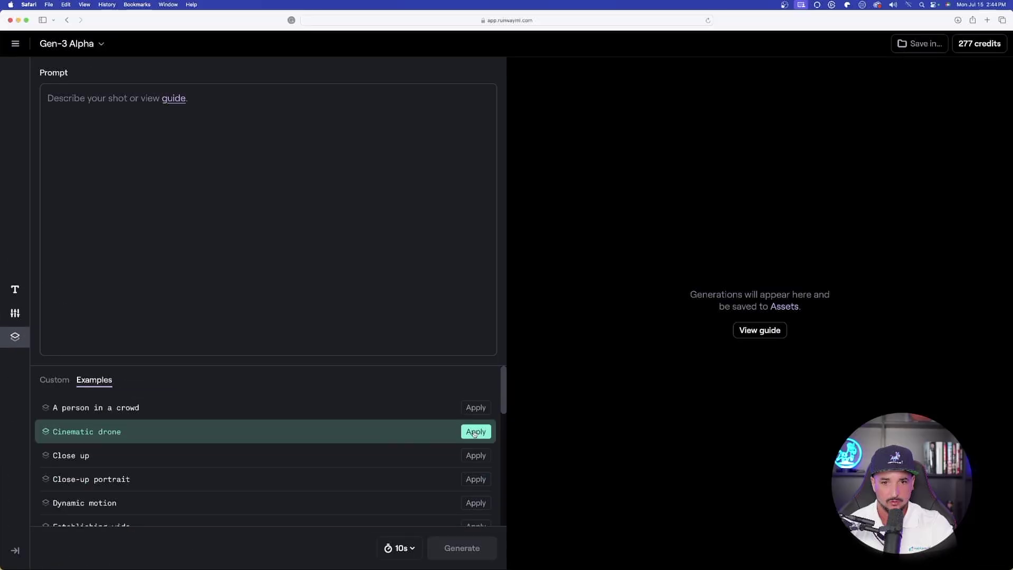
{"action": "left_click", "coordinate": [685, 471]}
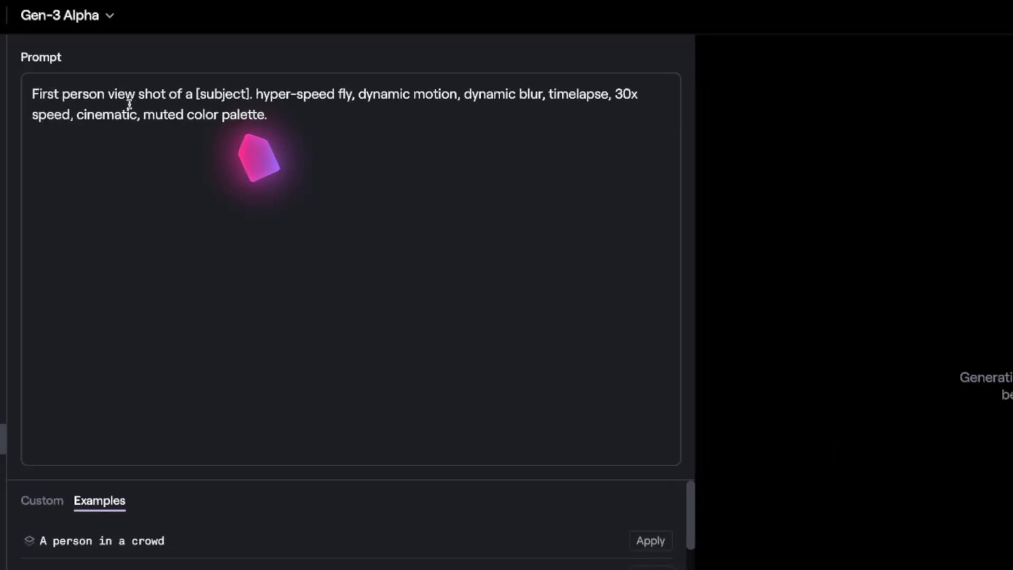
Delete the Cinematic drone template text, leaving an empty prompt with style suggestions
{"action": "double_click", "coordinate": [232, 94]}
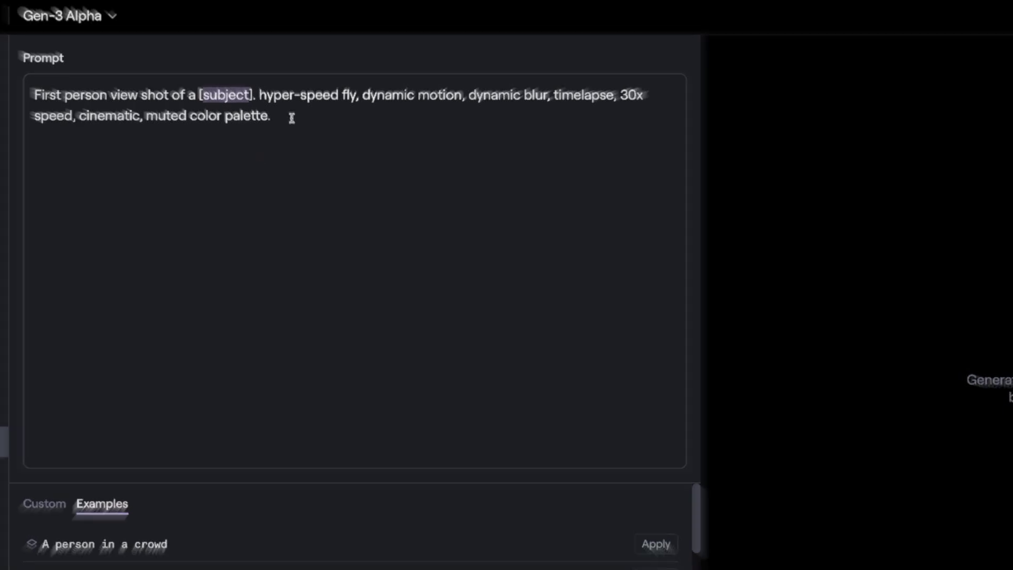
{"action": "left_click_drag", "start_coordinate": [289, 116], "coordinate": [28, 85]}
{"action": "key", "text": "BackSpace"}
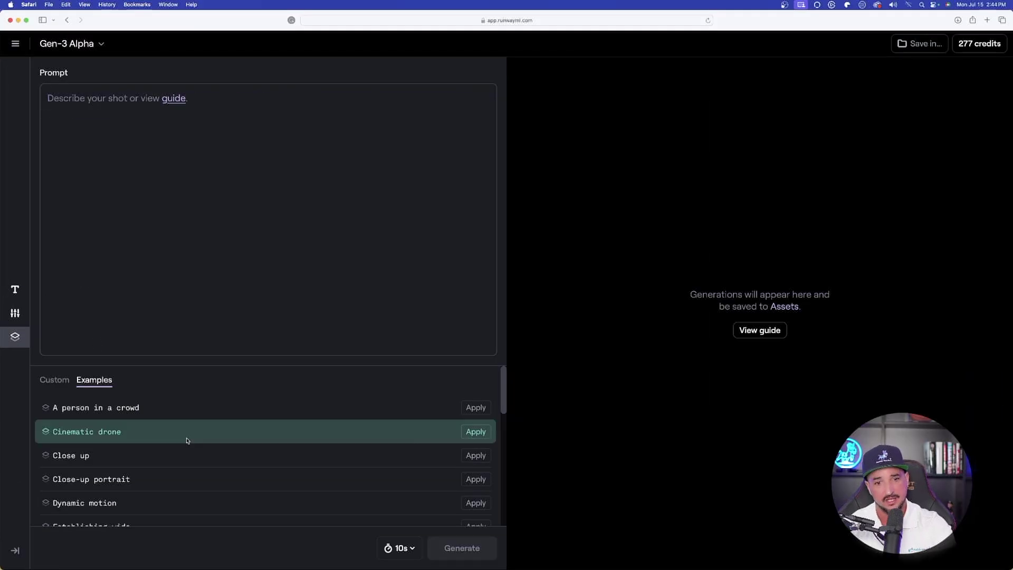
{"action": "left_click", "coordinate": [8, 299]}
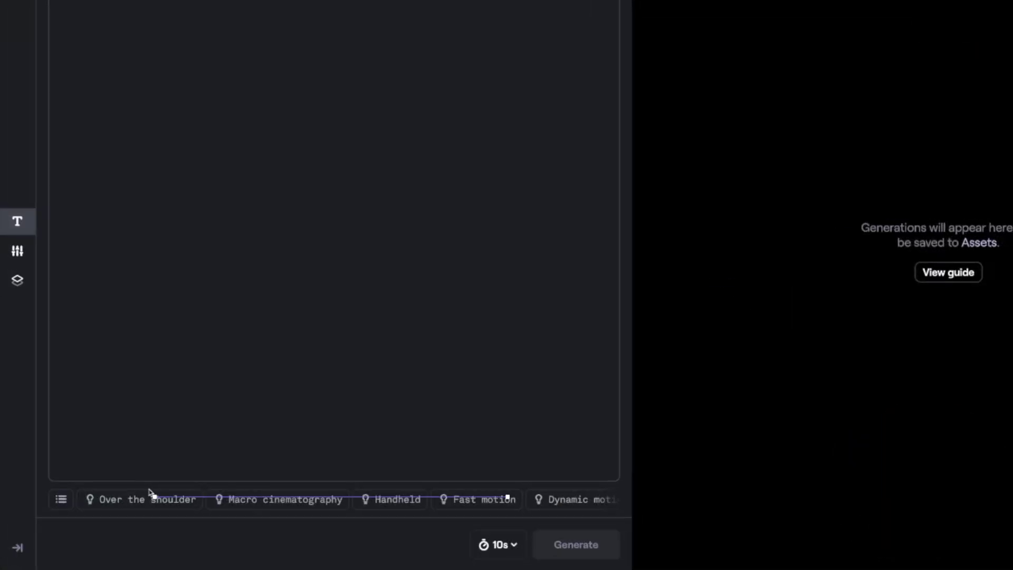
{"action": "scroll", "coordinate": [221, 502], "scroll_direction": "right", "scroll_amount": 3}
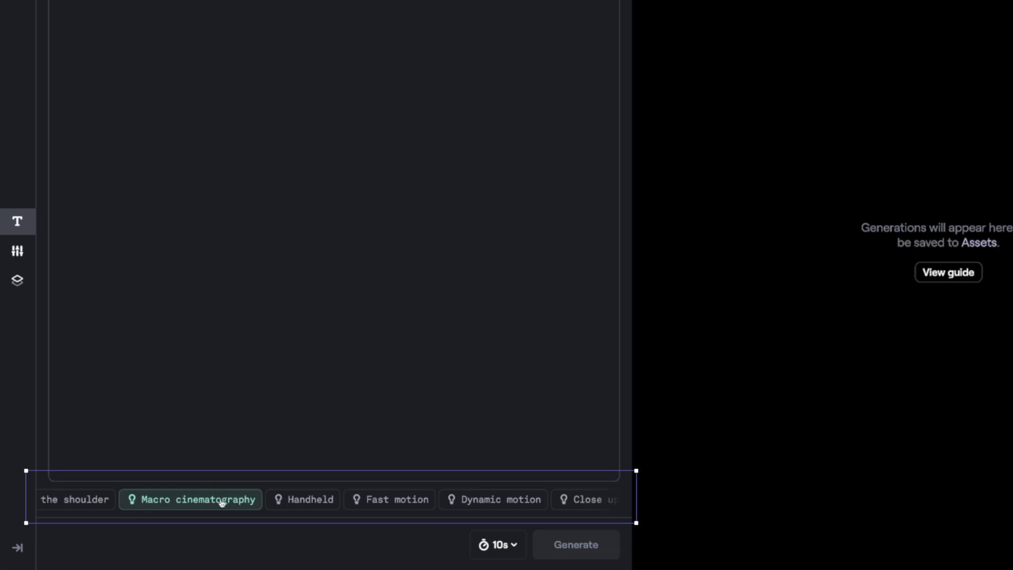
{"action": "scroll", "coordinate": [235, 502], "scroll_direction": "left", "scroll_amount": 3}
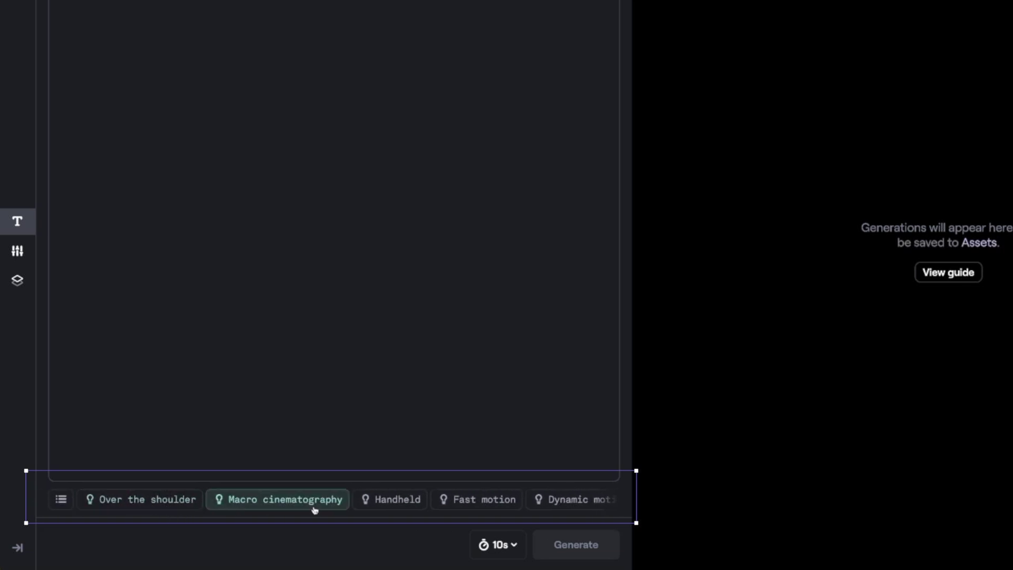
{"action": "scroll", "coordinate": [317, 508], "scroll_direction": "right", "scroll_amount": 6}
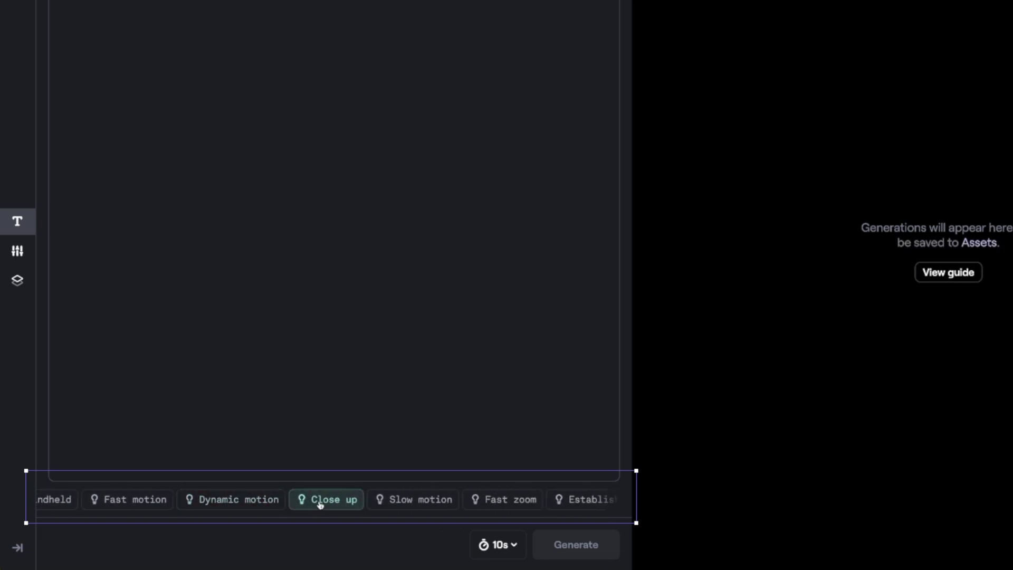
{"action": "scroll", "coordinate": [327, 505], "scroll_direction": "right", "scroll_amount": 4}
{"action": "scroll", "coordinate": [343, 502], "scroll_direction": "right", "scroll_amount": 4}
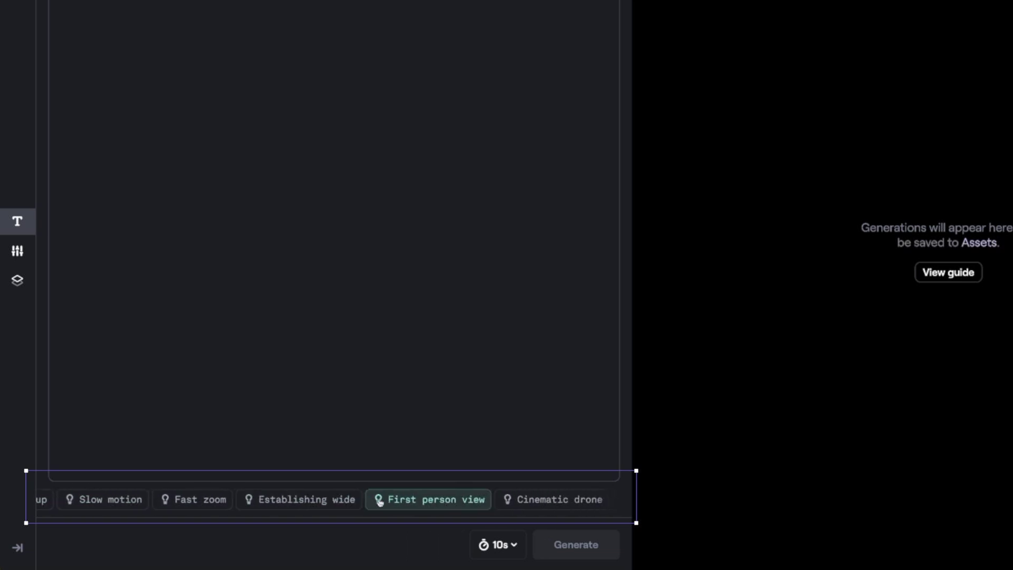
{"action": "scroll", "coordinate": [342, 504], "scroll_direction": "right", "scroll_amount": 3}
{"action": "scroll", "coordinate": [342, 504], "scroll_direction": "right", "scroll_amount": 5}
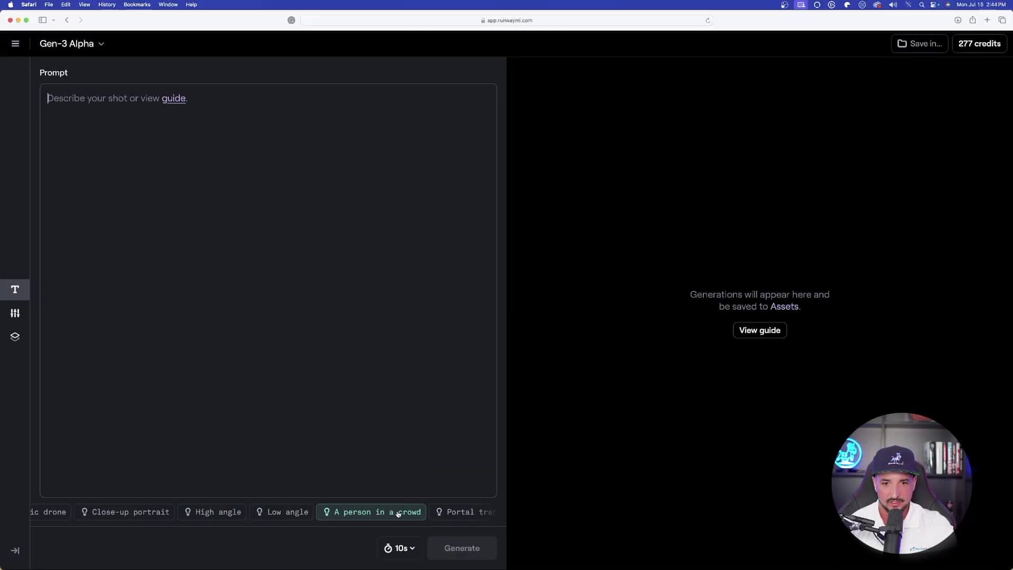
{"action": "left_click", "coordinate": [398, 513]}
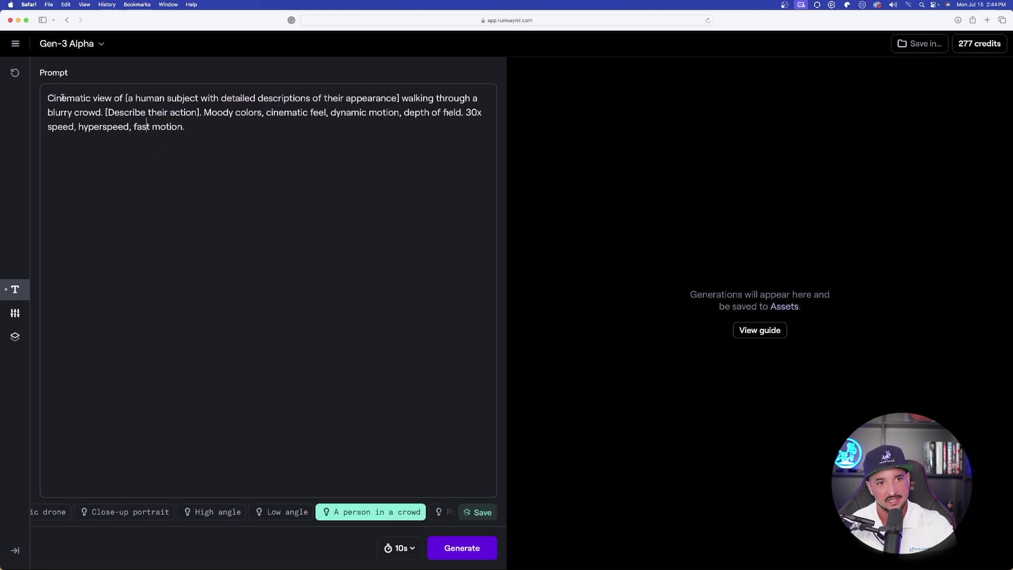
{"action": "left_click_drag", "start_coordinate": [47, 98], "coordinate": [296, 137]}
{"action": "left_click", "coordinate": [191, 101]}
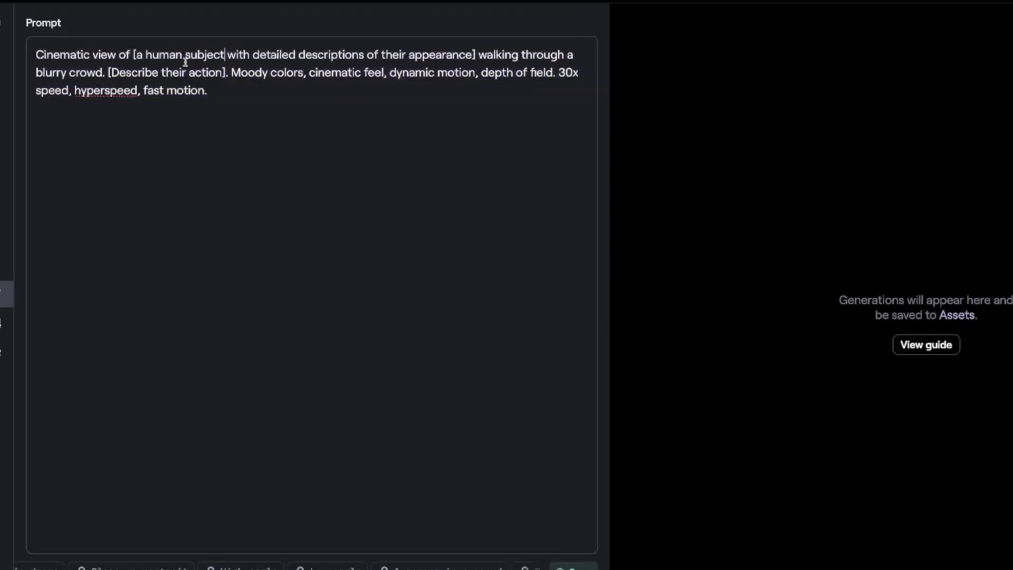
{"action": "left_click_drag", "start_coordinate": [146, 54], "coordinate": [468, 53]}
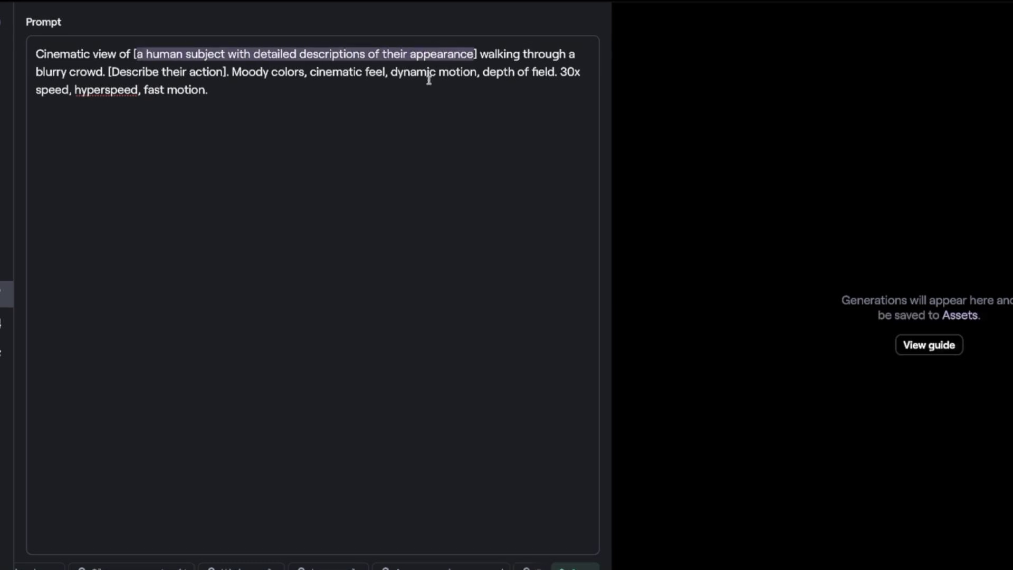
{"action": "left_click", "coordinate": [289, 100]}
{"action": "left_click_drag", "start_coordinate": [214, 143], "coordinate": [41, 93]}
{"action": "key", "text": "BackSpace"}
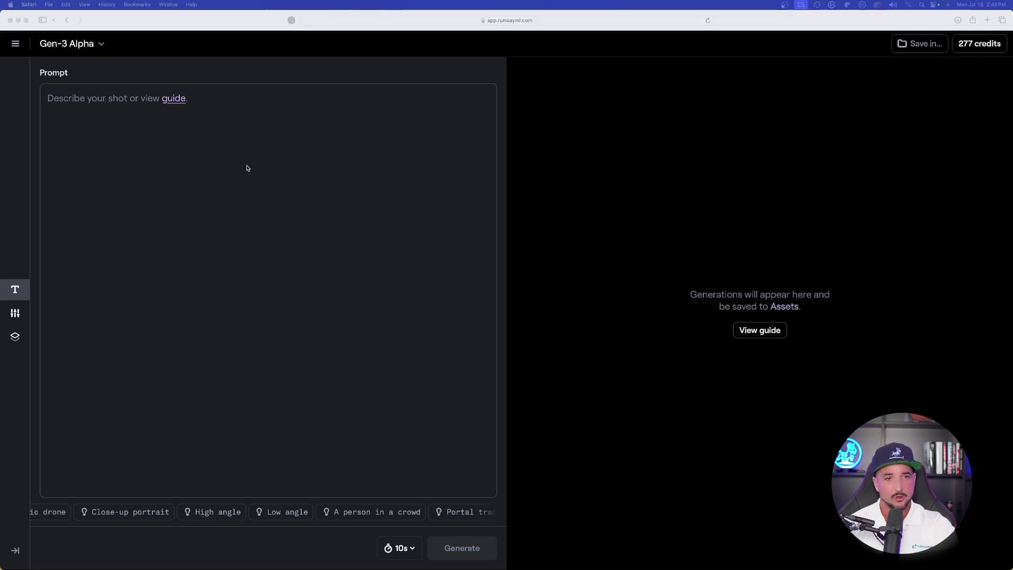
Paste the prompt of a Godzilla-like creature in a neon-lit dystopian night city, seen through a window
{"action": "left_click", "coordinate": [74, 98]}
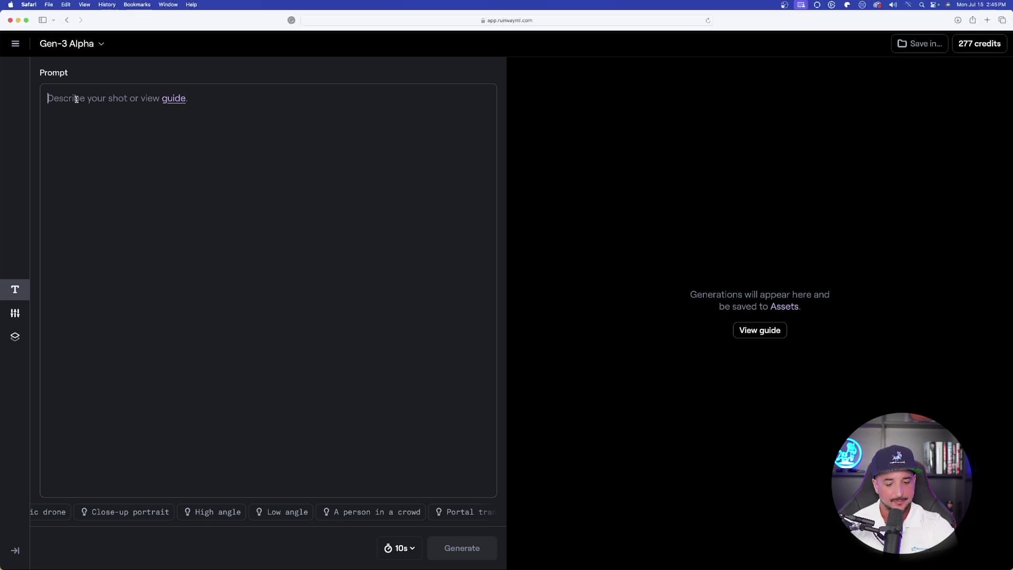
{"action": "type", "text": "View out a window of a giant Godzilla-like creature walking in a dystopian city at night, one single neon light dimly lighting the area"}
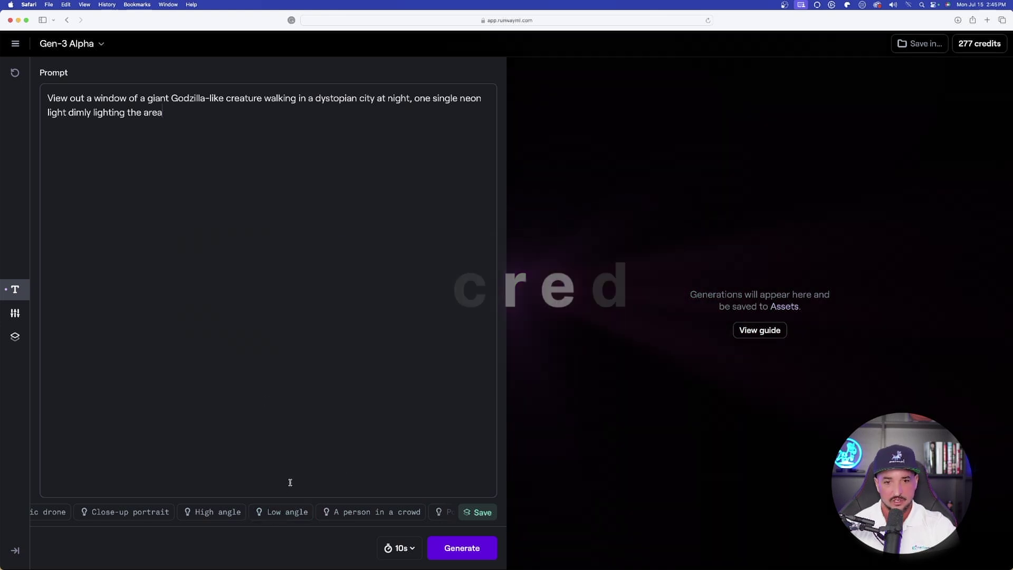
{"action": "left_click", "coordinate": [399, 549]}
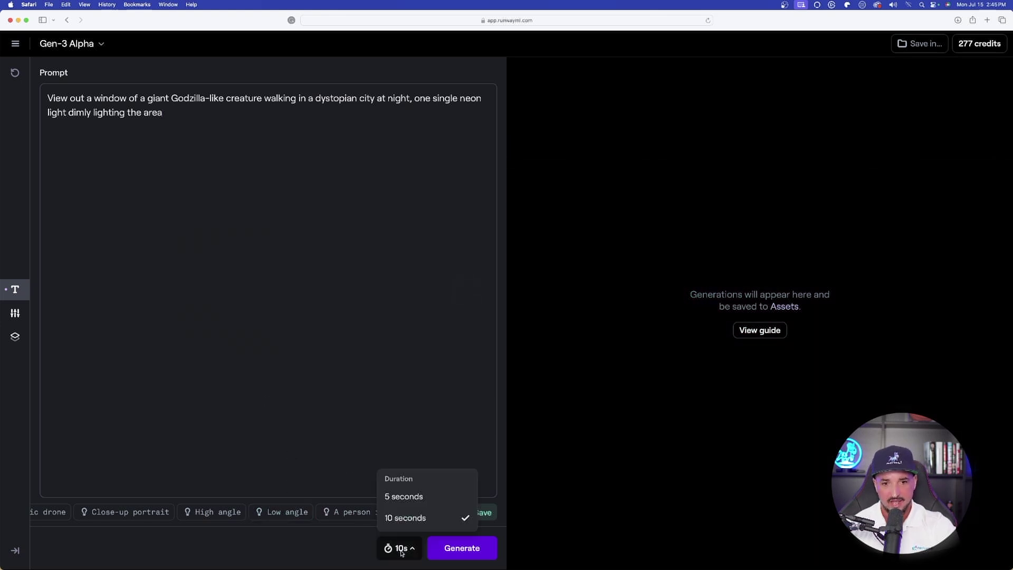
Keep the duration at 10 seconds and generate the clip
{"action": "left_click", "coordinate": [404, 520]}
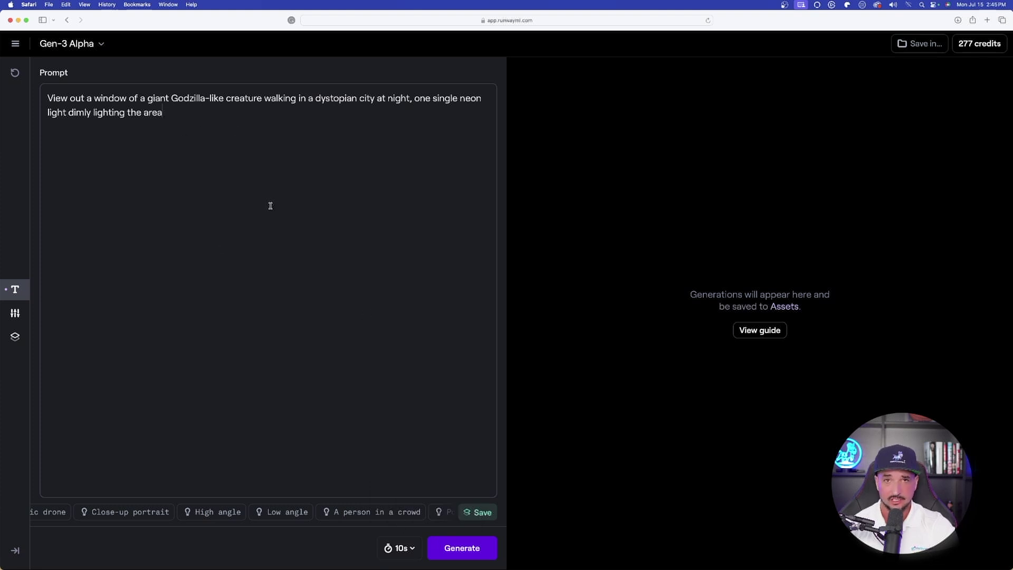
{"action": "left_click", "coordinate": [462, 548]}
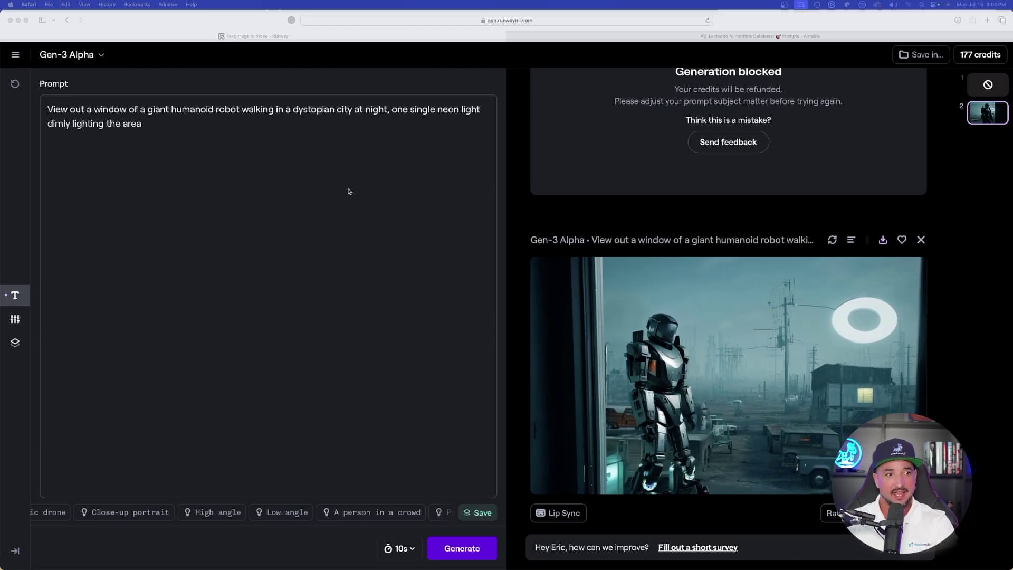
Scroll the results panel up to review the blocked Godzilla generation
{"action": "scroll", "coordinate": [561, 187], "scroll_direction": "up", "scroll_amount": 2}
{"action": "scroll", "coordinate": [561, 187], "scroll_direction": "up", "scroll_amount": 3}
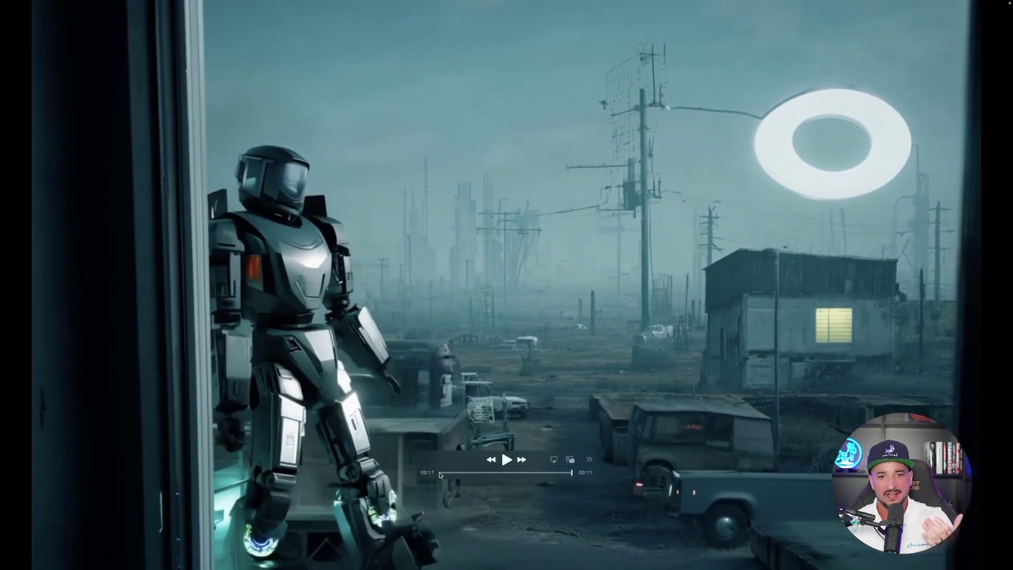
Rewind the humanoid robot clip to 00:00 and play it again
{"action": "left_click", "coordinate": [442, 473]}
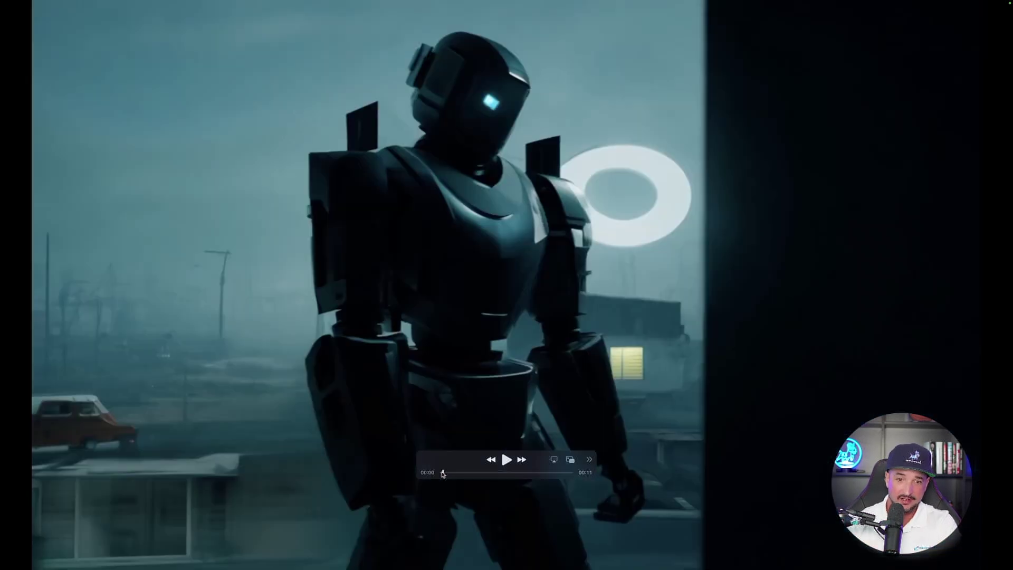
{"action": "left_click", "coordinate": [507, 461]}
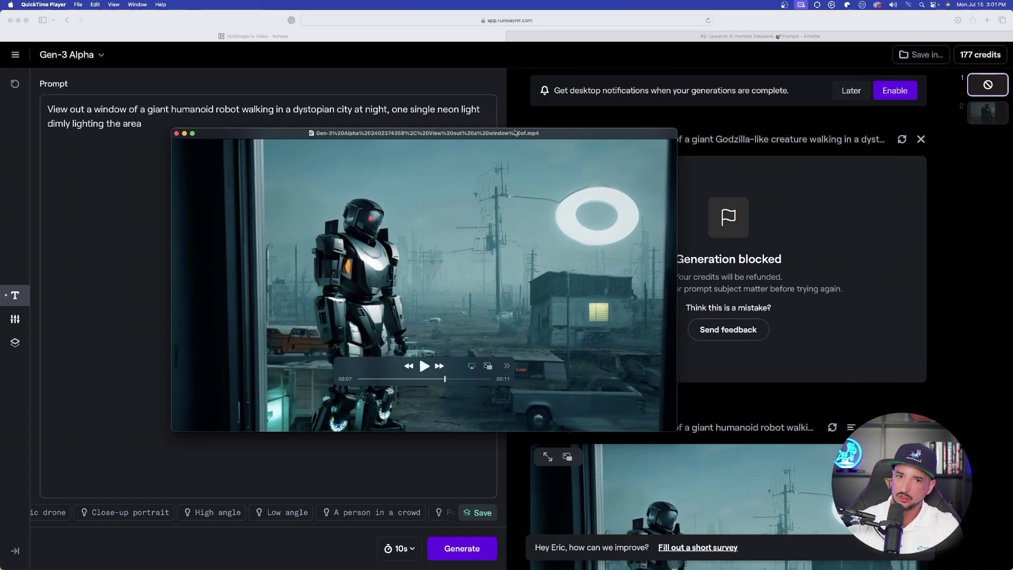
Close the robot clip player and select the whole fireflies 'Light the Way' prompt from the shared post
{"action": "left_click", "coordinate": [178, 134]}
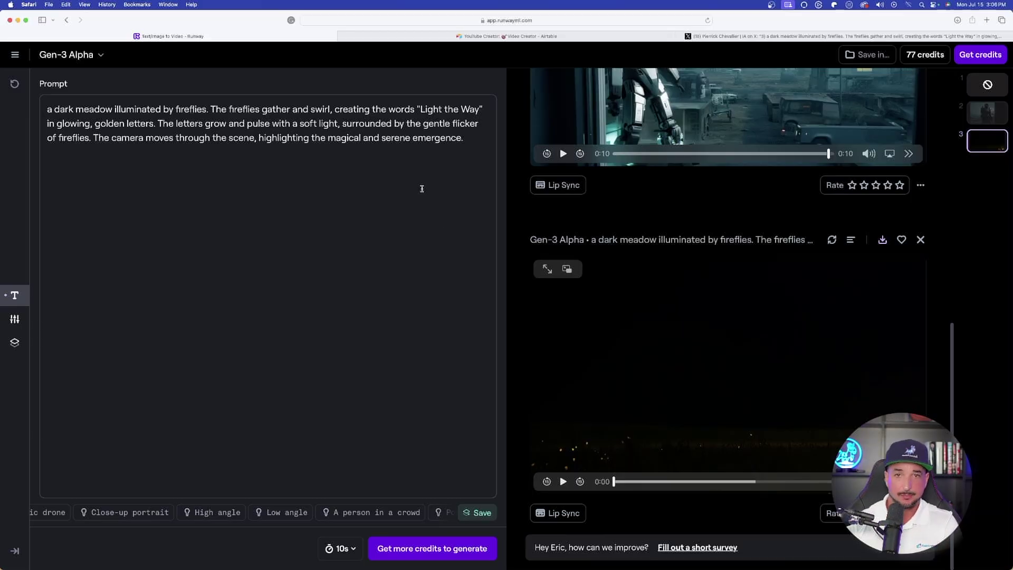
{"action": "left_click", "coordinate": [772, 37]}
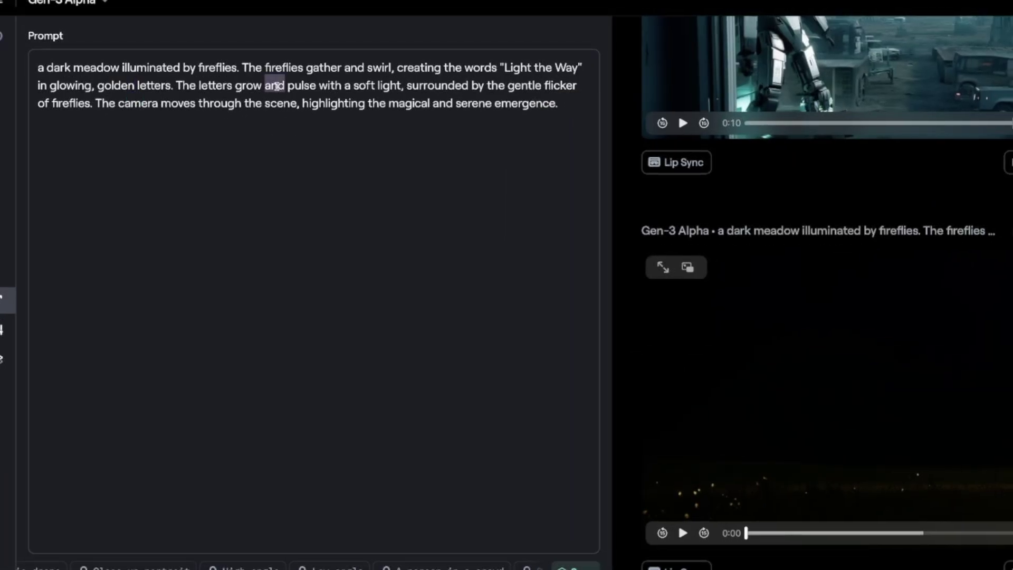
{"action": "triple_click", "coordinate": [276, 86]}
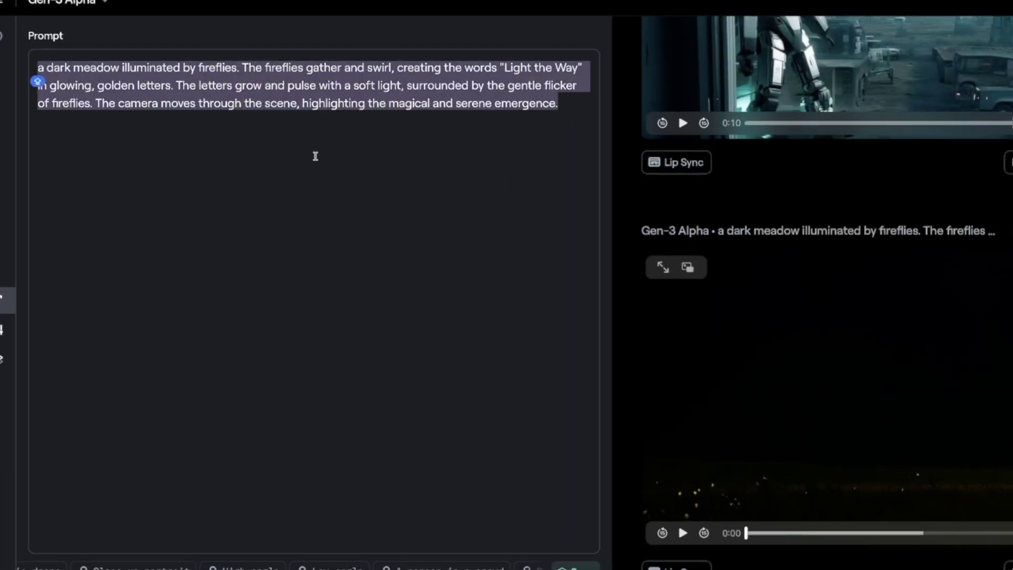